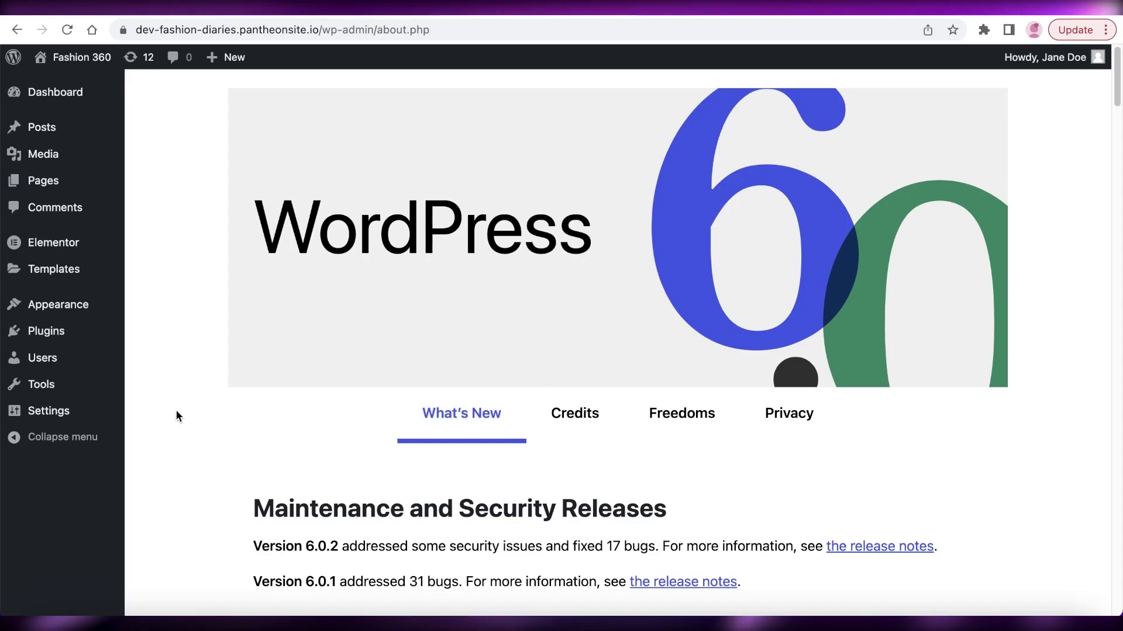
# - Open the screen for adding new themes and search the theme directory for "arrival me"
pyautogui.moveTo(91, 312)
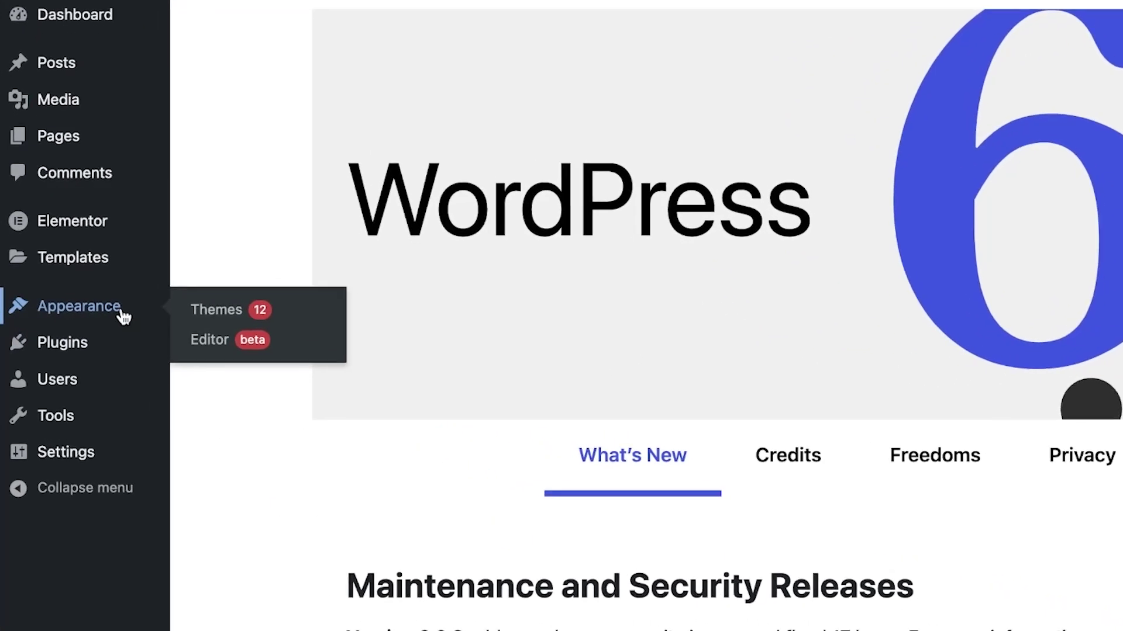
pyautogui.click(216, 309)
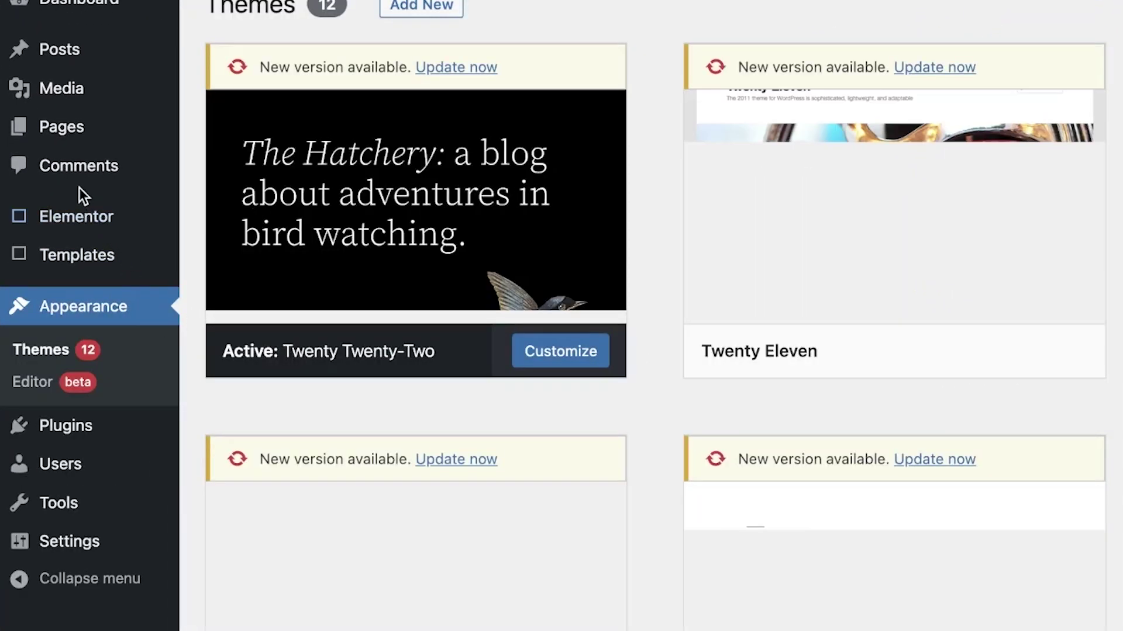
pyautogui.moveTo(85, 213)
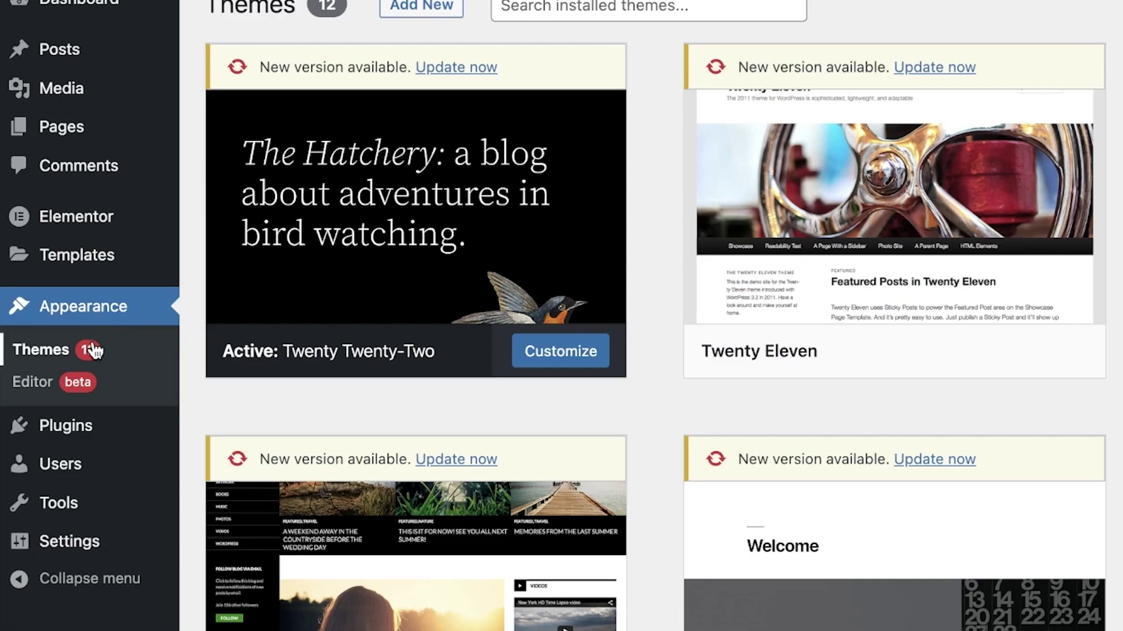
pyautogui.moveTo(79, 248)
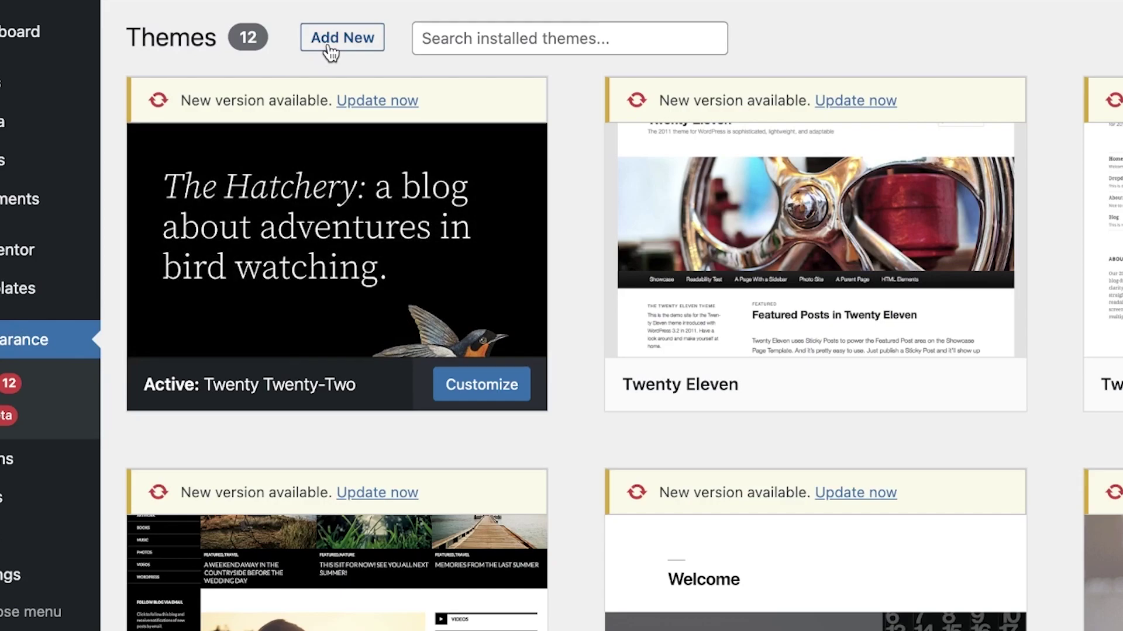
pyautogui.click(343, 38)
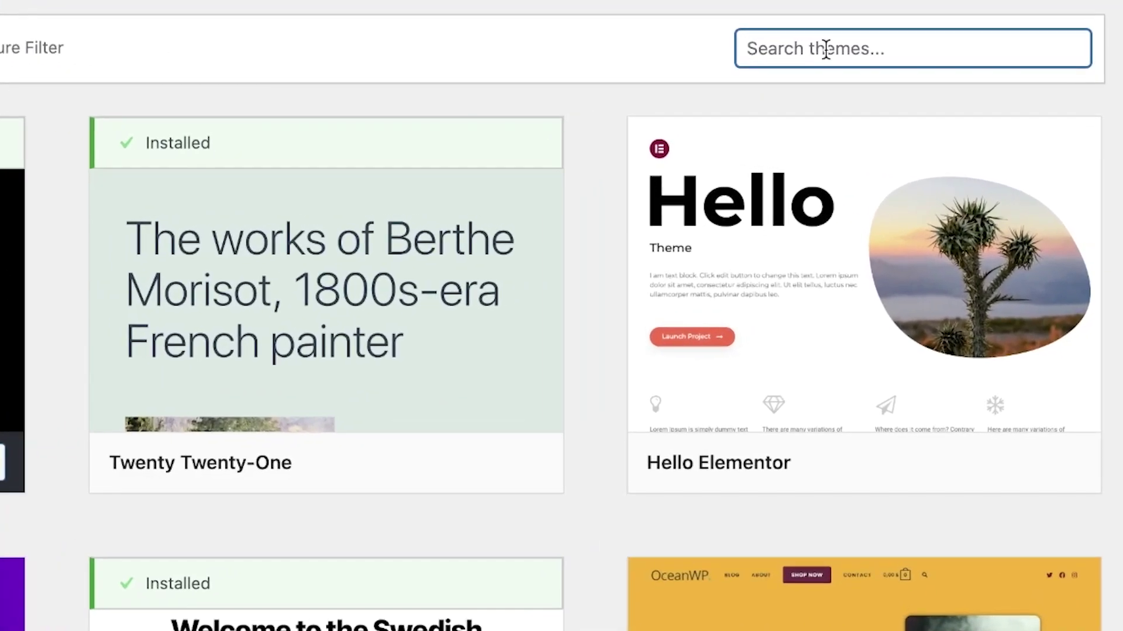
pyautogui.write('arrival me')
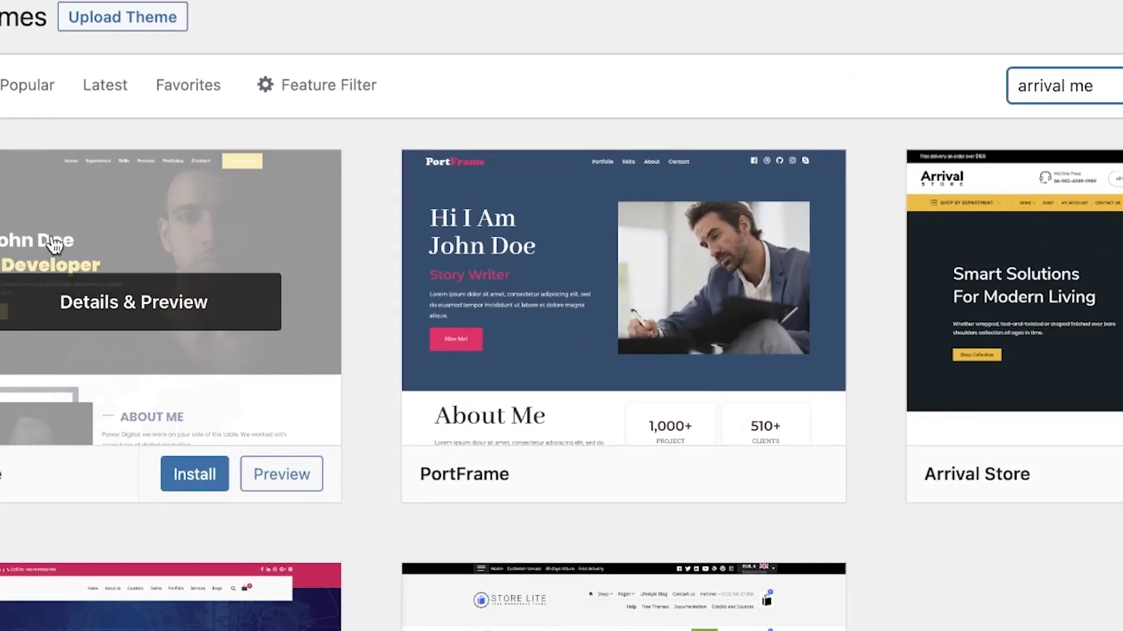
# - Preview the Arrival Me theme, look through its sample posts, and close the preview
pyautogui.scroll(-1, 367, 192)
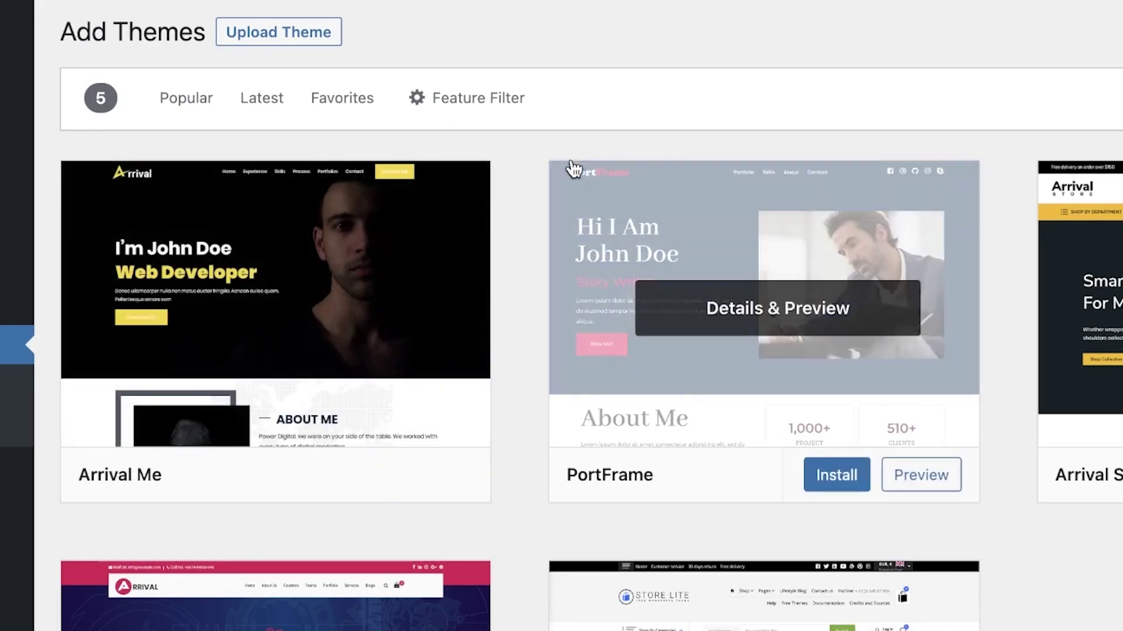
pyautogui.click(416, 484)
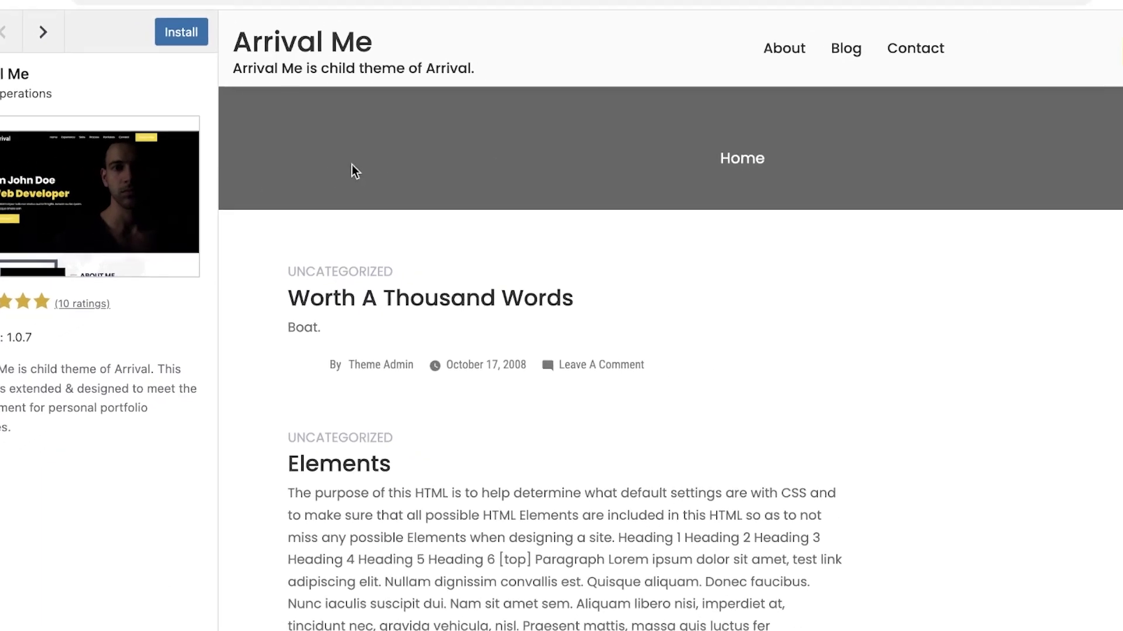
pyautogui.scroll(-7, 442, 210)
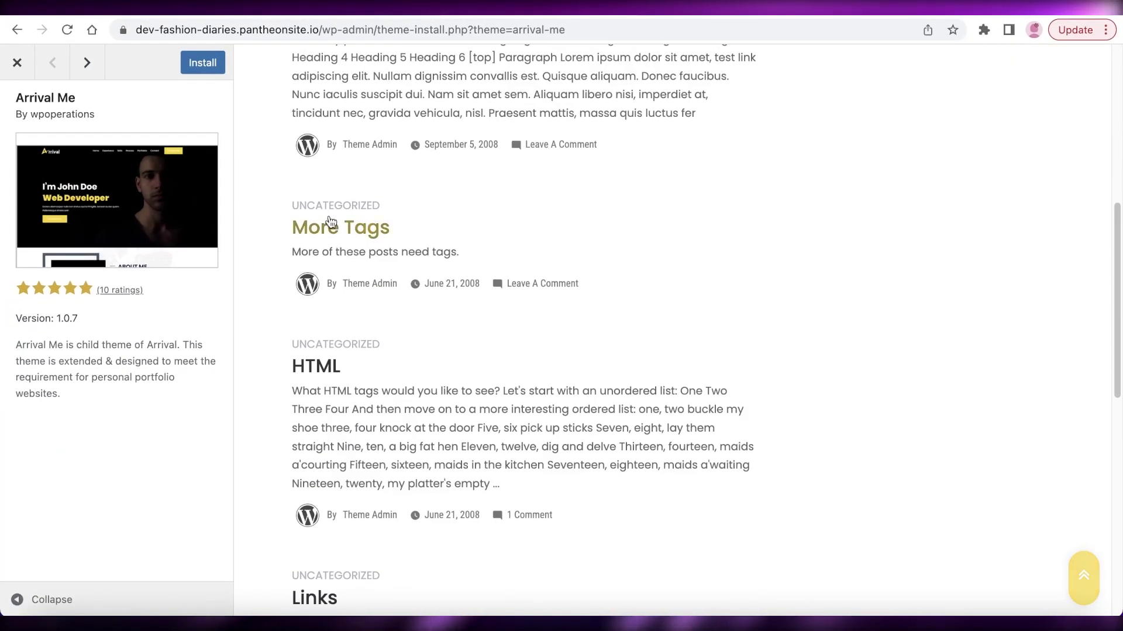
pyautogui.click(23, 65)
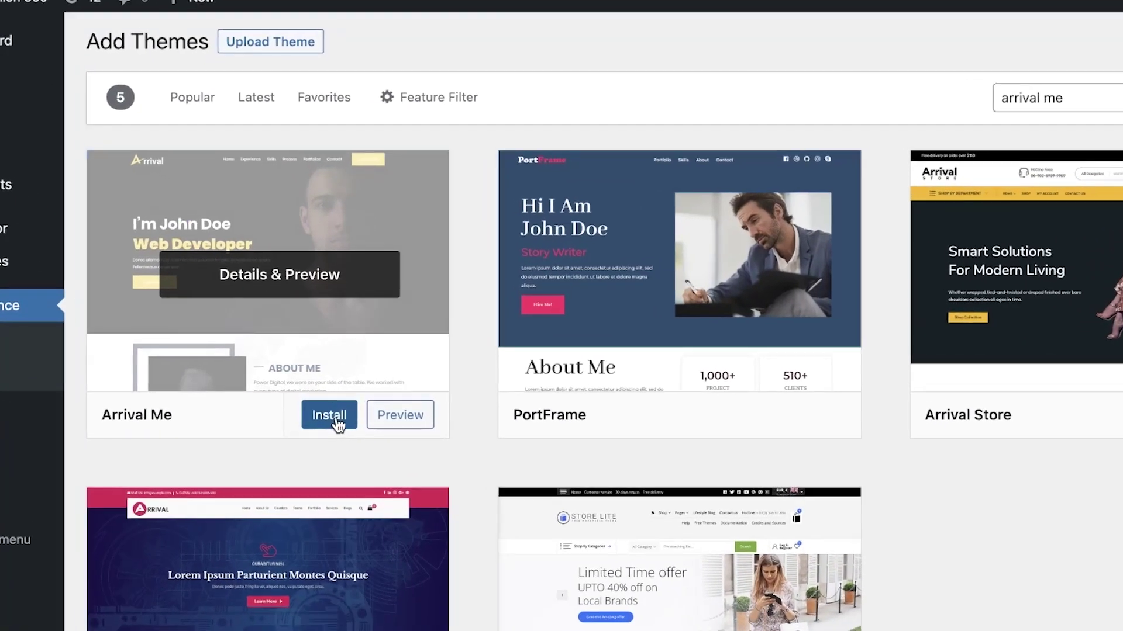
# - Install the Arrival Me theme and activate it on the site
pyautogui.click(344, 394)
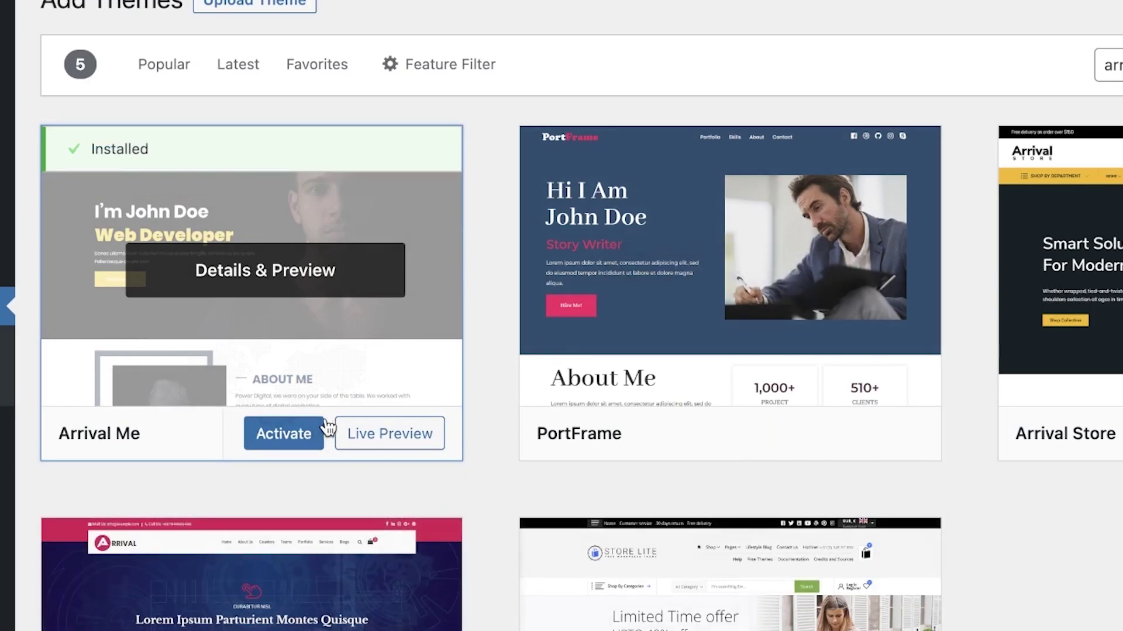
pyautogui.click(284, 434)
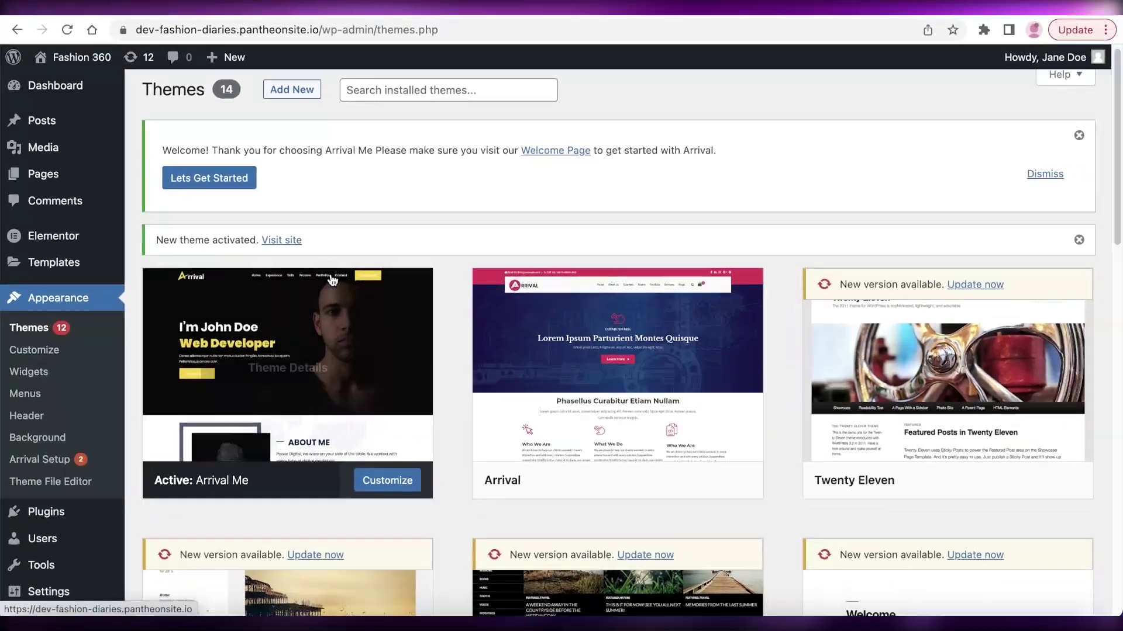
pyautogui.scroll(-1, 391, 440)
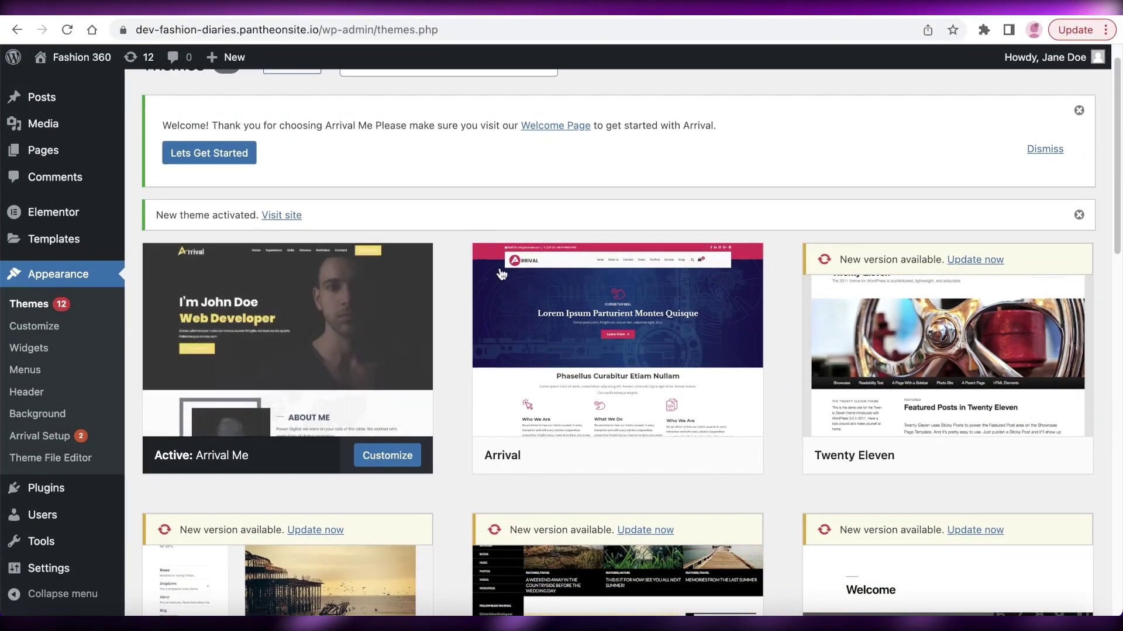
pyautogui.scroll(-3, 380, 409)
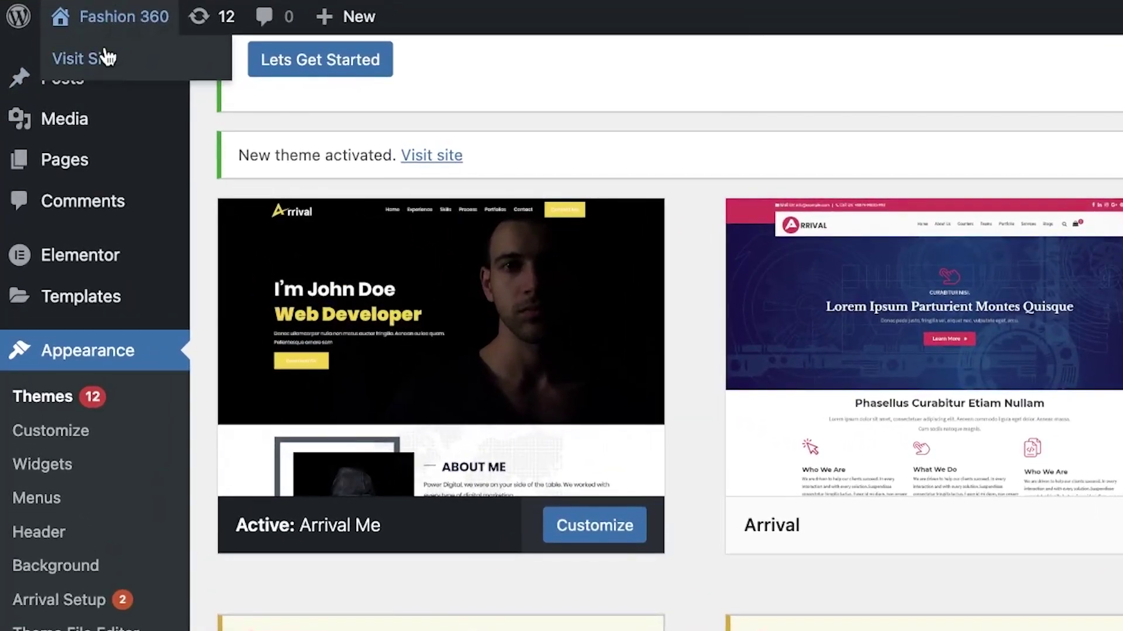
# - Visit the live Fashion 360 site and look over its front page in the Arrival Me theme
pyautogui.click(106, 57)
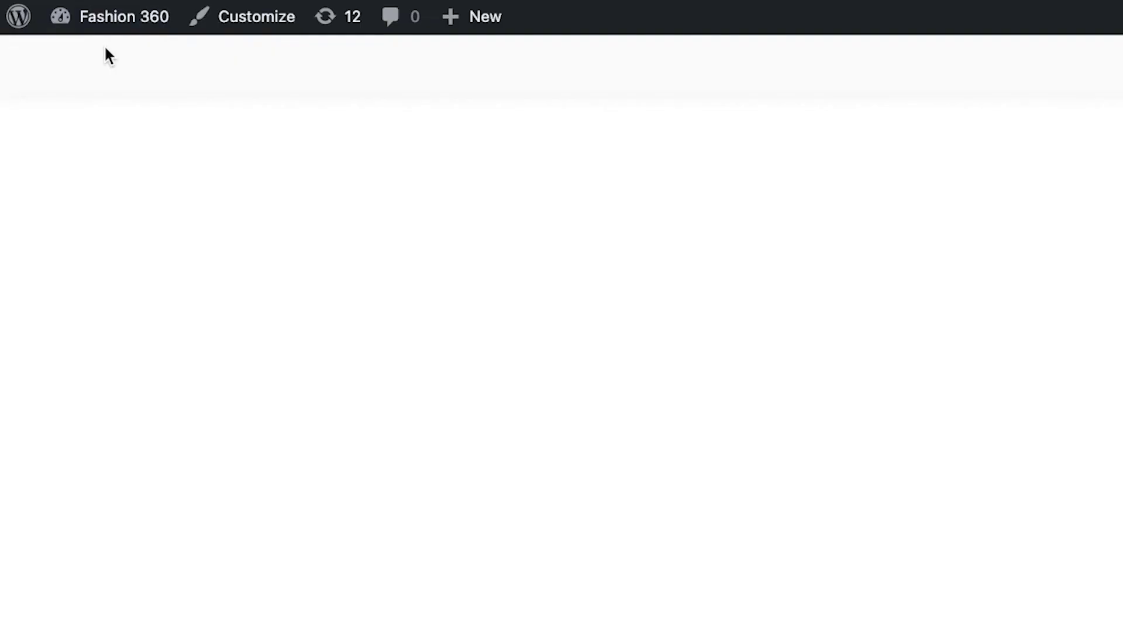
pyautogui.scroll(-4, 994, 245)
pyautogui.scroll(4, 950, 354)
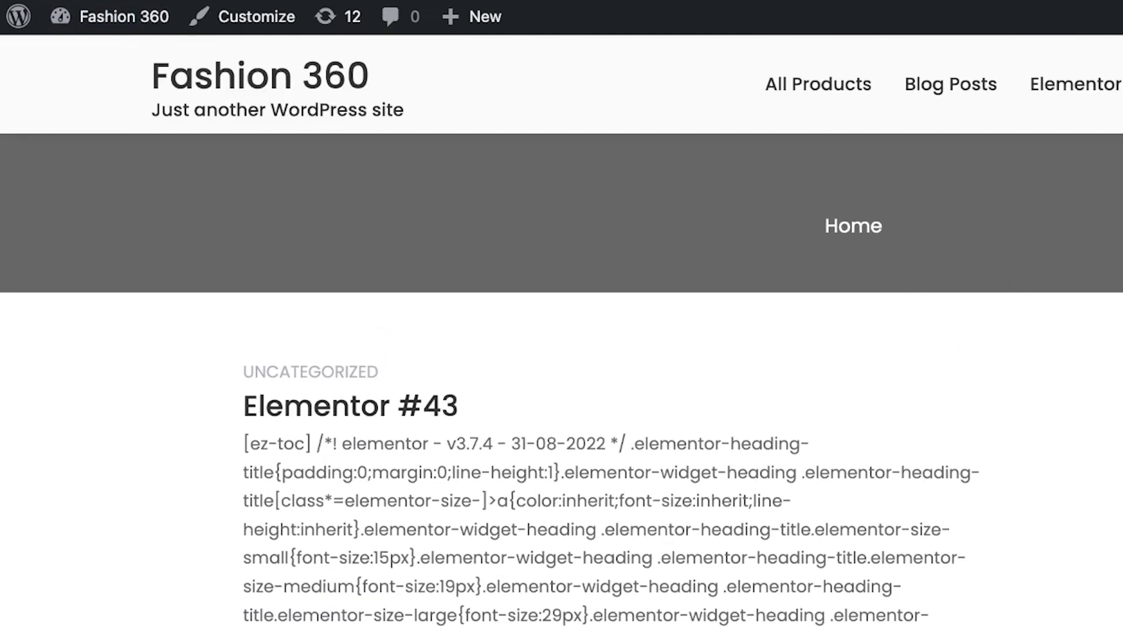
pyautogui.moveTo(71, 7)
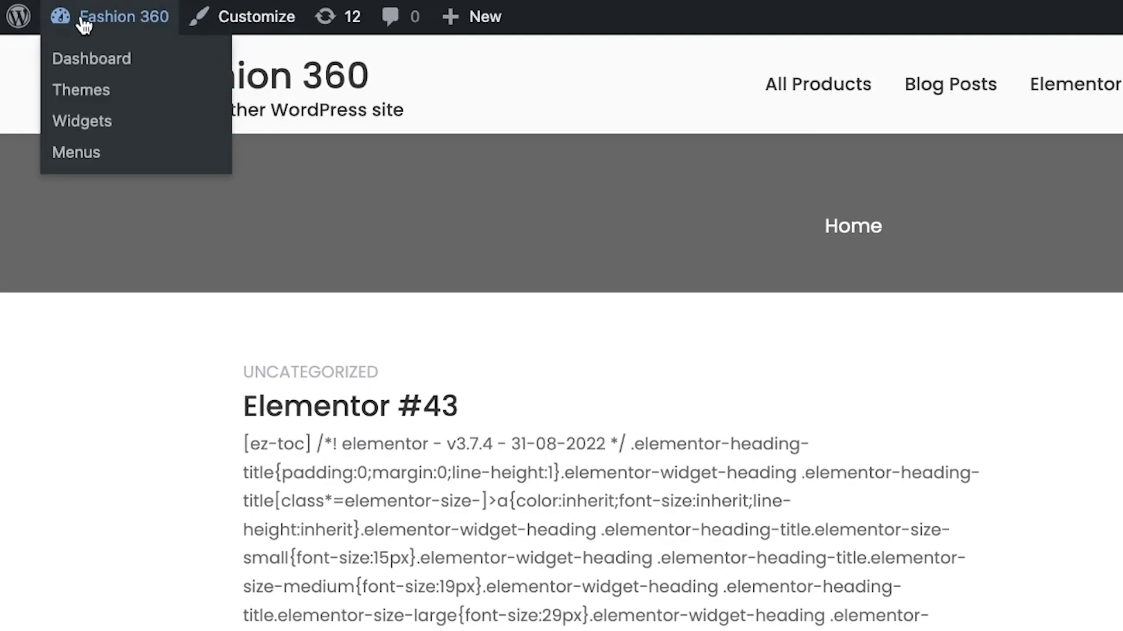
# - Return to the installed themes, examine the Arrival Me customizer's preview and settings sections, and close the customizer
pyautogui.click(26, 28)
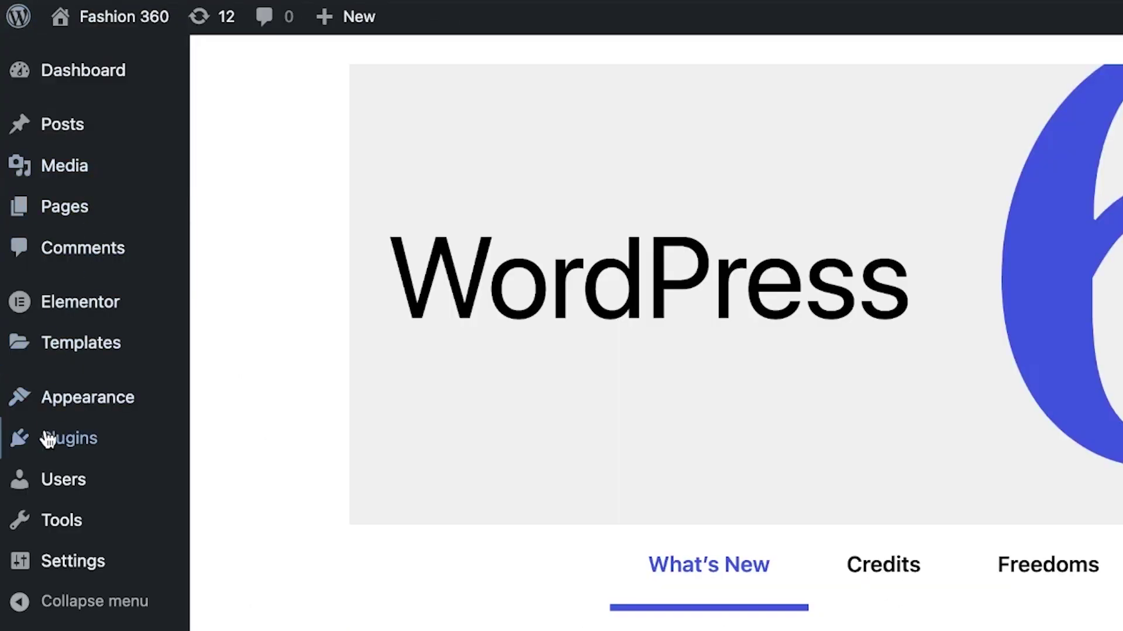
pyautogui.moveTo(35, 412)
pyautogui.click(238, 409)
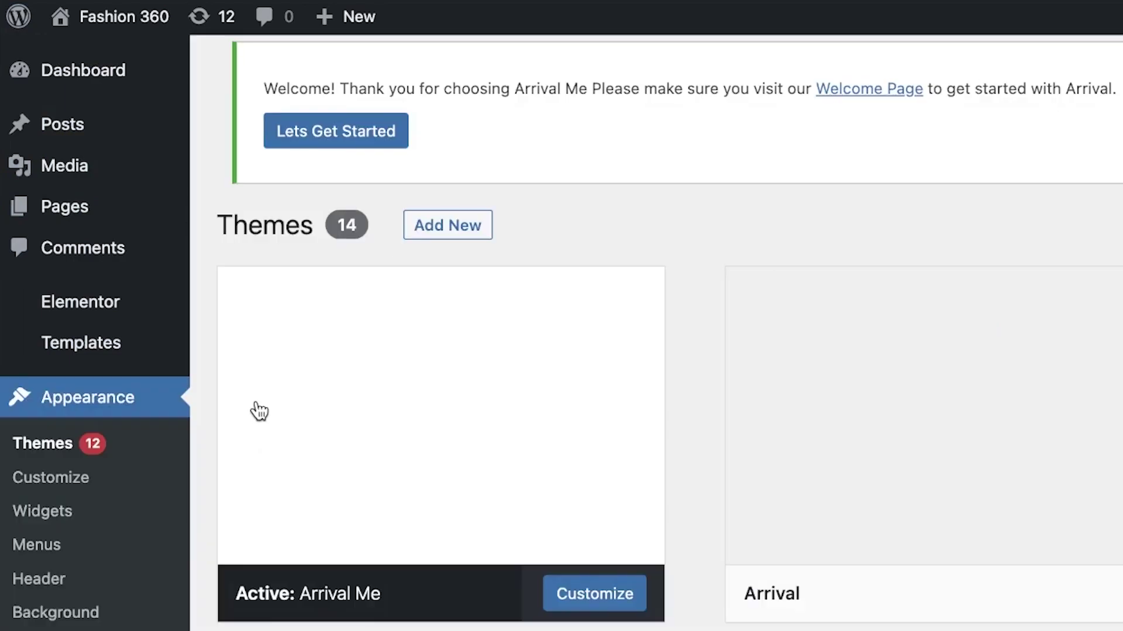
pyautogui.click(602, 605)
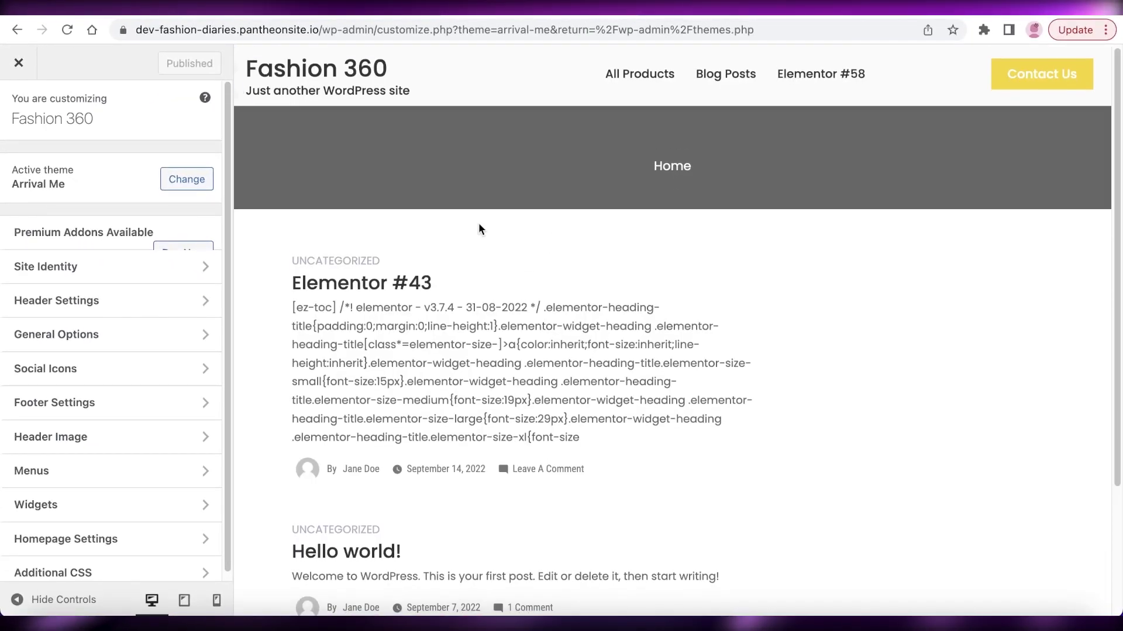
pyautogui.scroll(-3, 309, 217)
pyautogui.scroll(3, 482, 199)
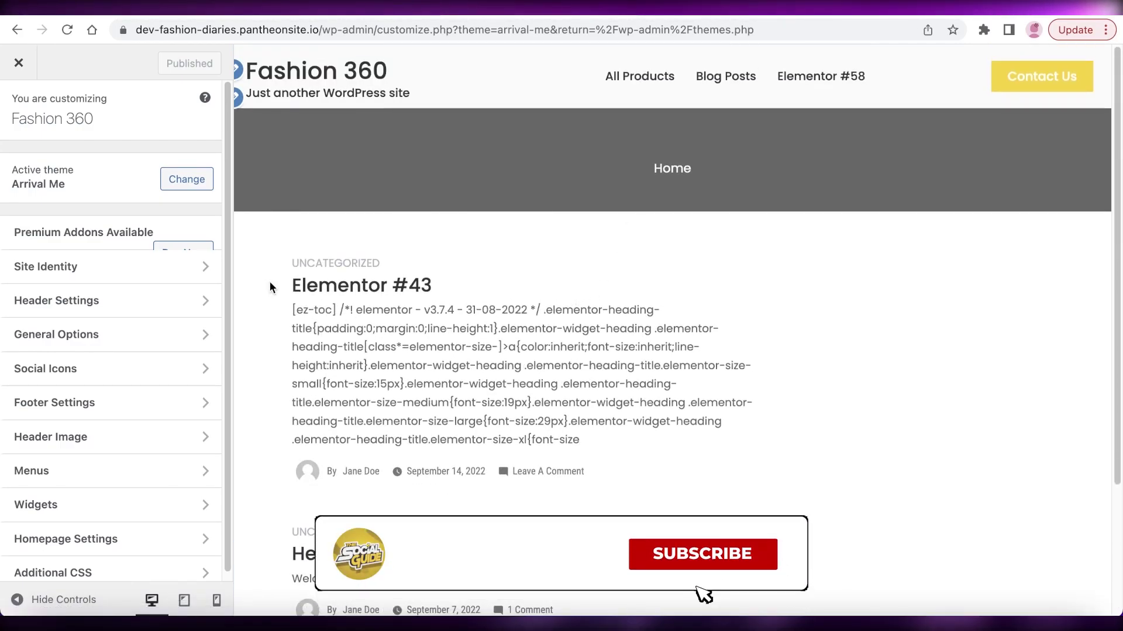
pyautogui.scroll(-1, 211, 280)
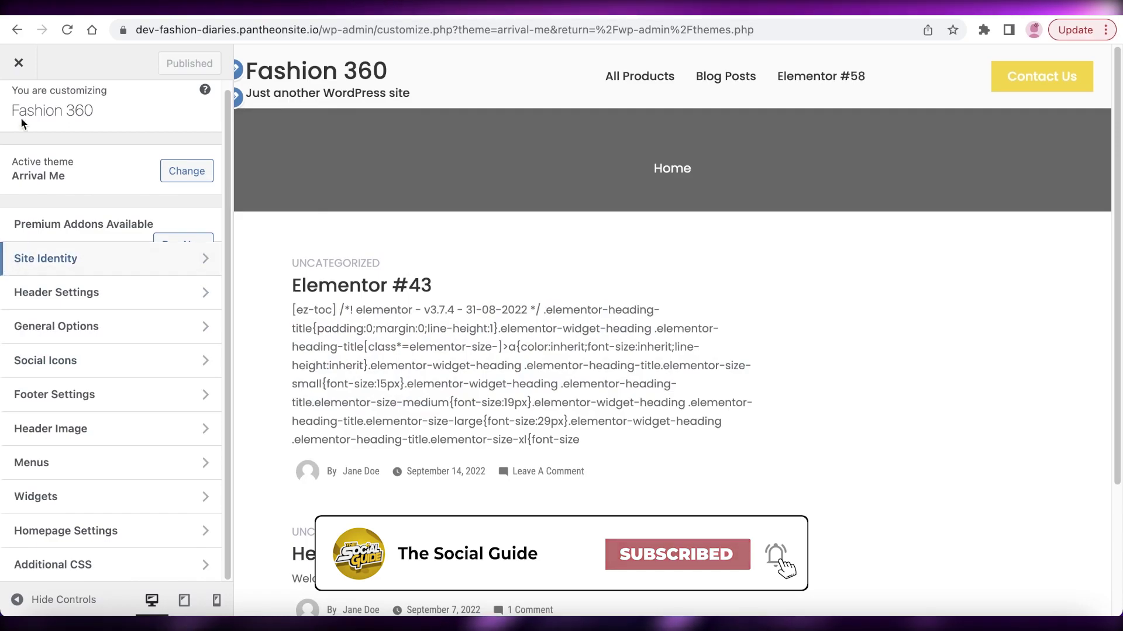
pyautogui.click(16, 62)
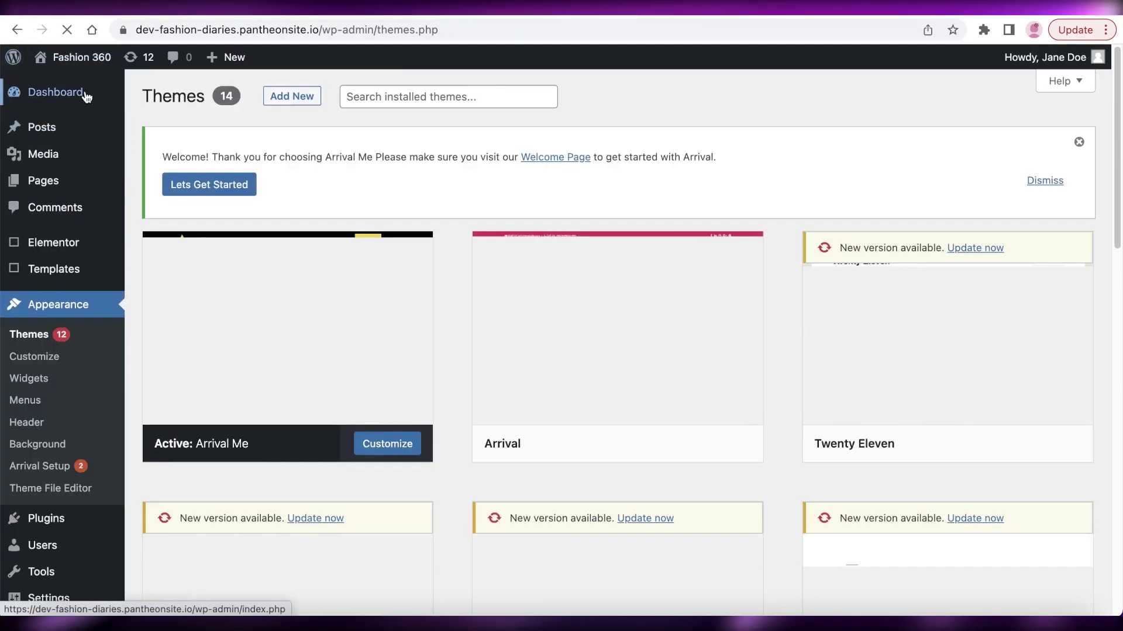
# - Move the All Products, Blog Posts and Elementor #58 pages to the trash with one bulk action
pyautogui.click(86, 97)
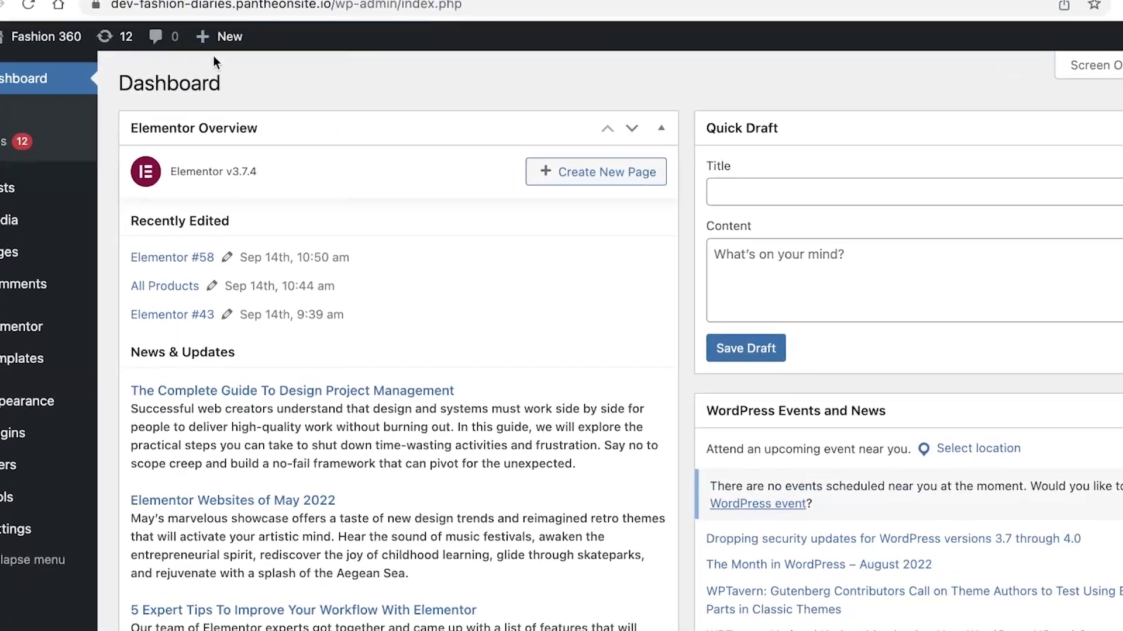
pyautogui.moveTo(214, 58)
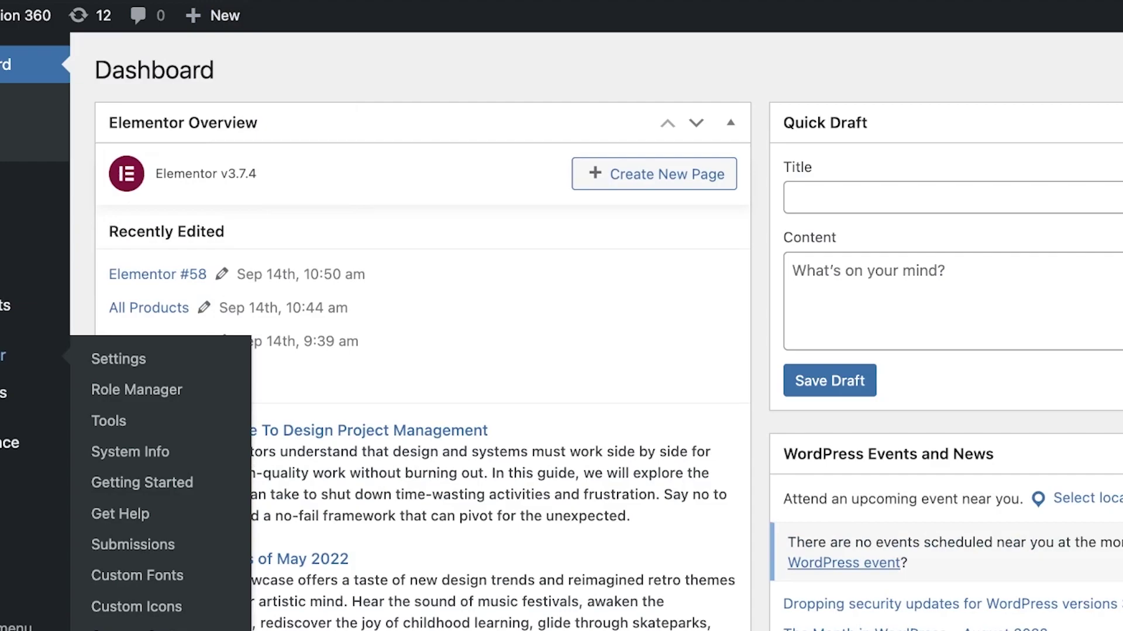
pyautogui.click(5, 355)
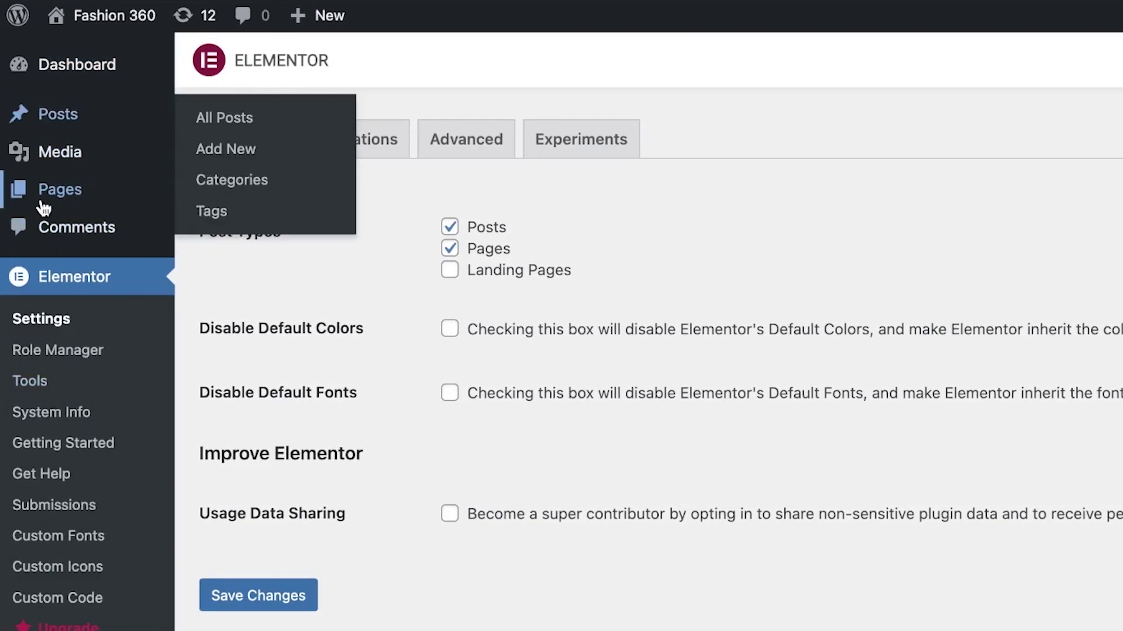
pyautogui.click(46, 201)
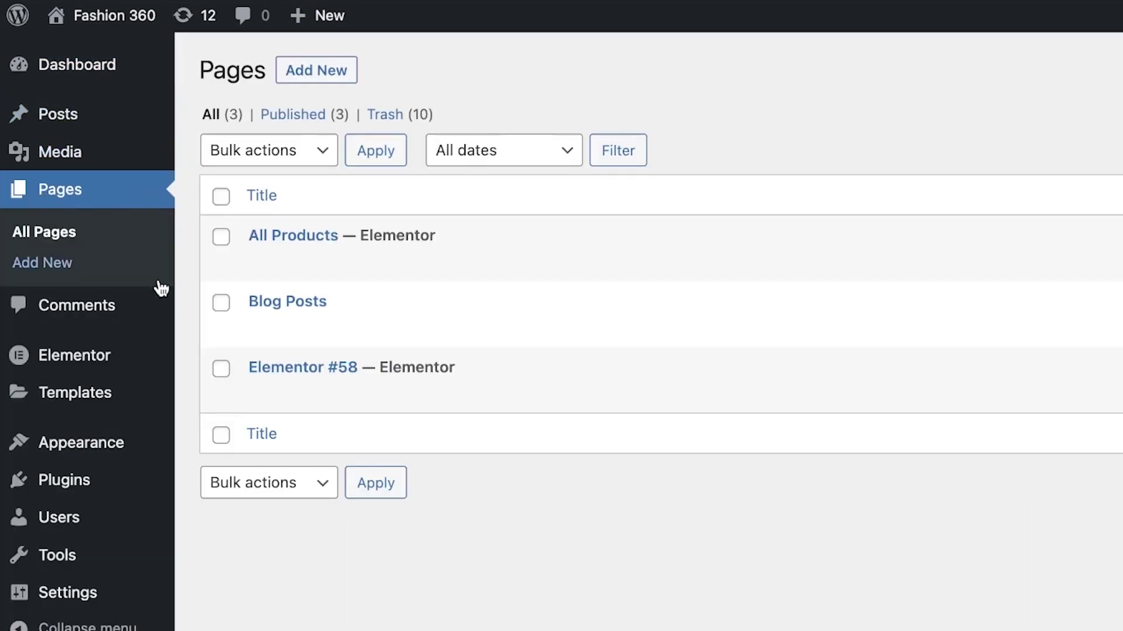
pyautogui.click(226, 237)
pyautogui.click(221, 303)
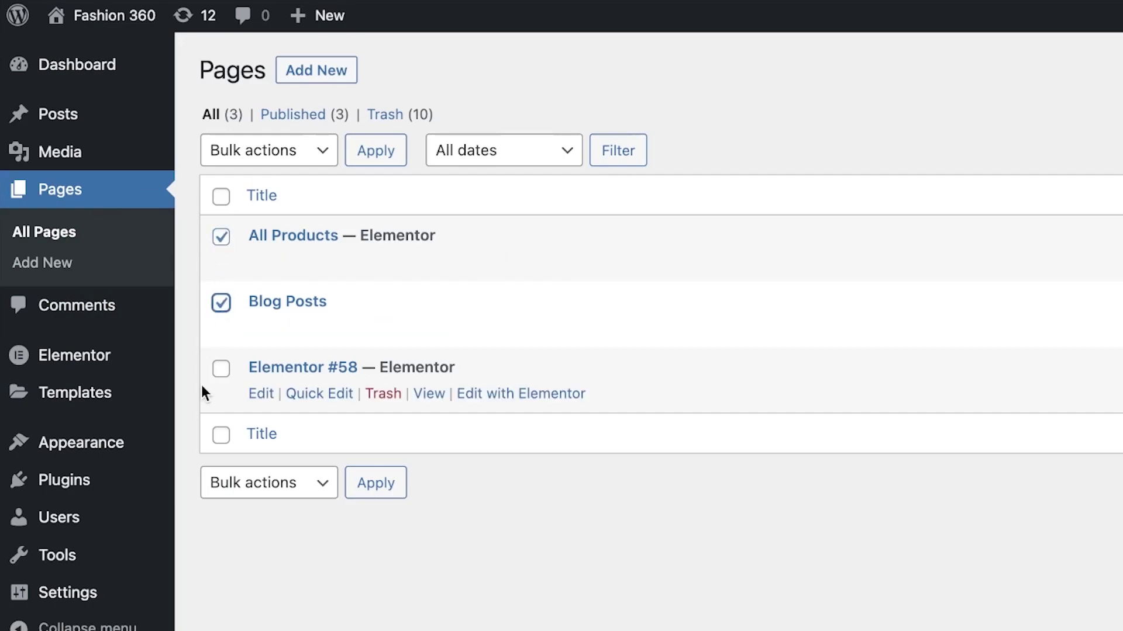
pyautogui.click(221, 368)
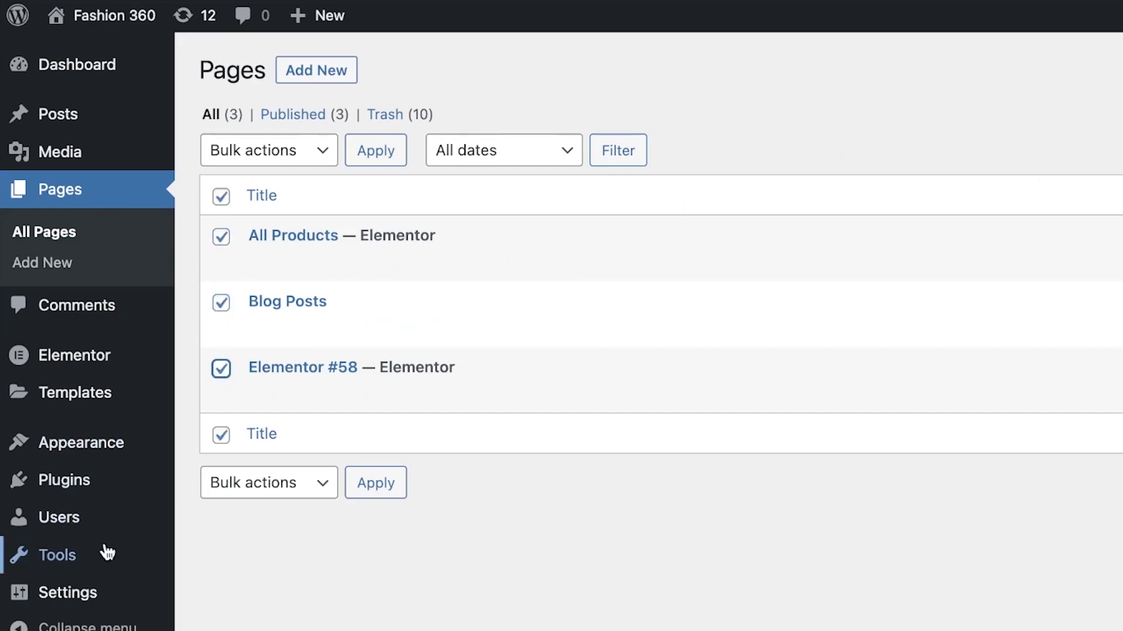
pyautogui.click(299, 150)
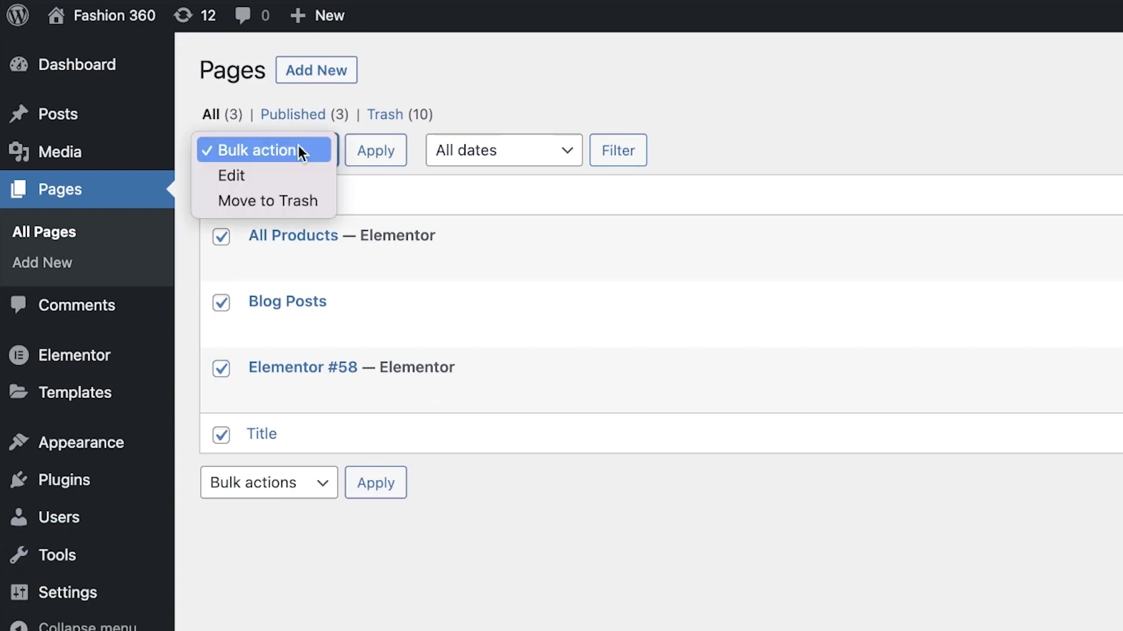
pyautogui.click(290, 196)
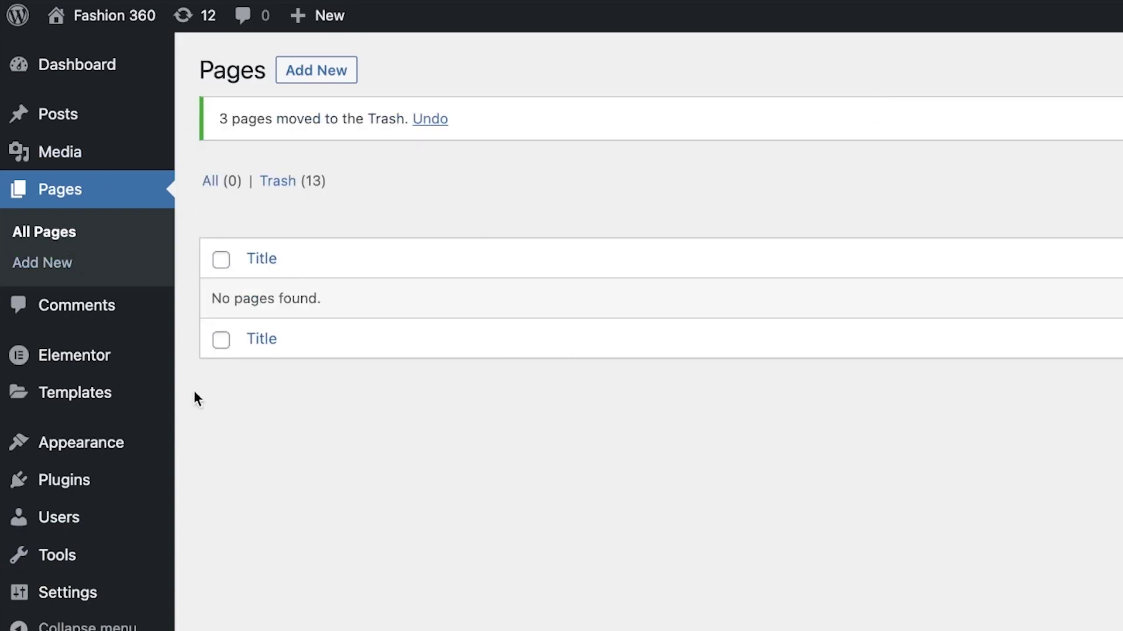
# - Open the Arrival Setup page for the active theme and go to its Header Options in the customizer
pyautogui.moveTo(68, 391)
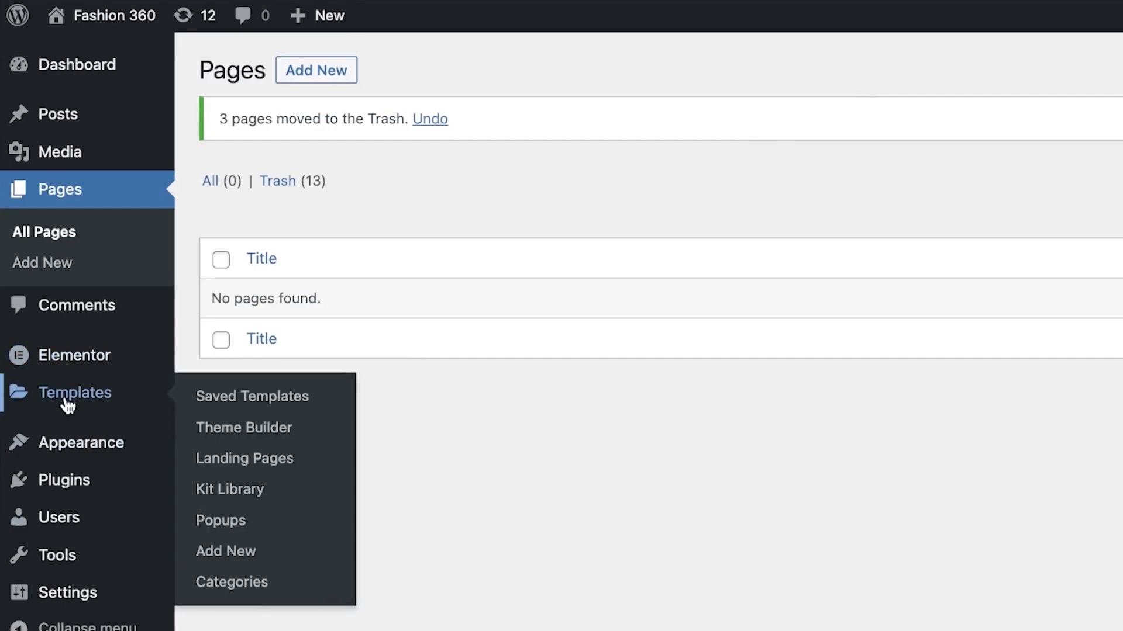
pyautogui.moveTo(55, 451)
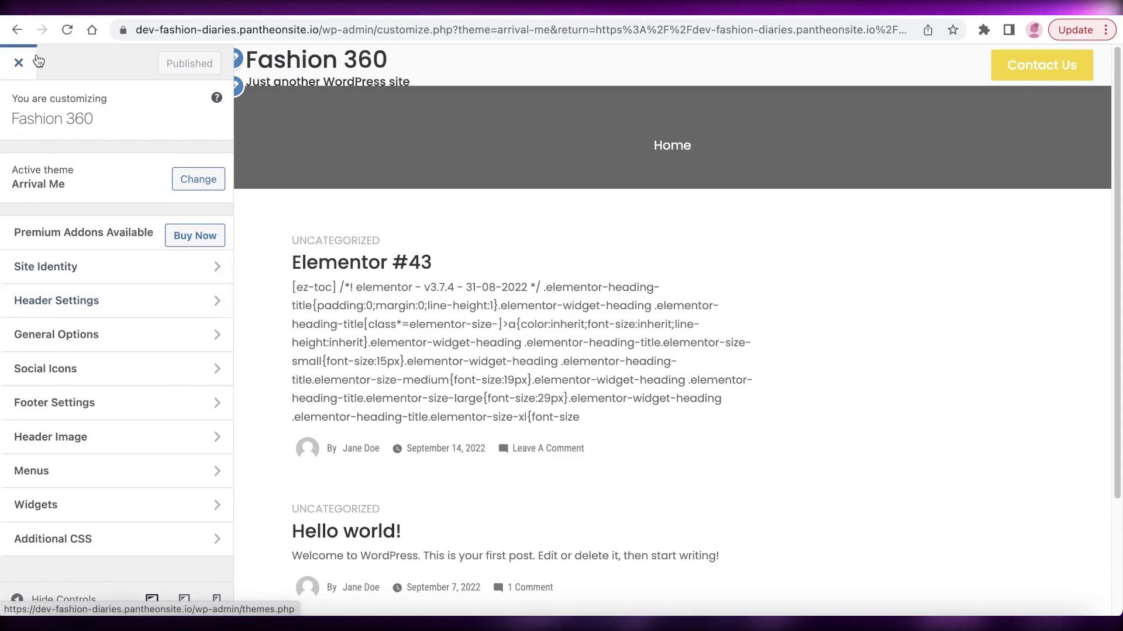
pyautogui.click(19, 62)
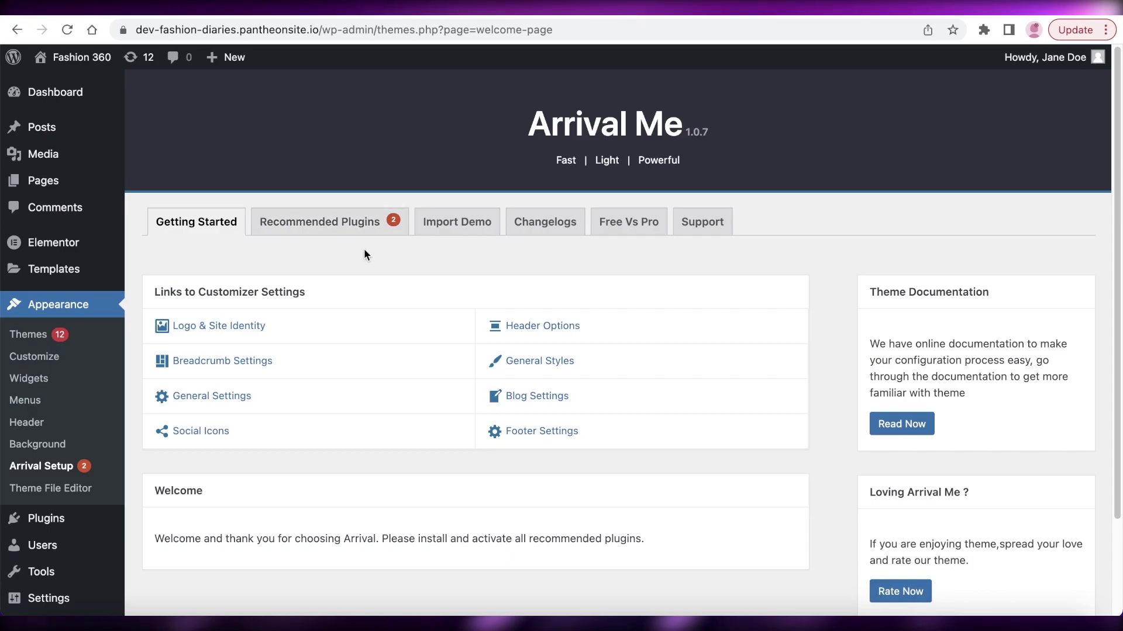
pyautogui.moveTo(86, 159)
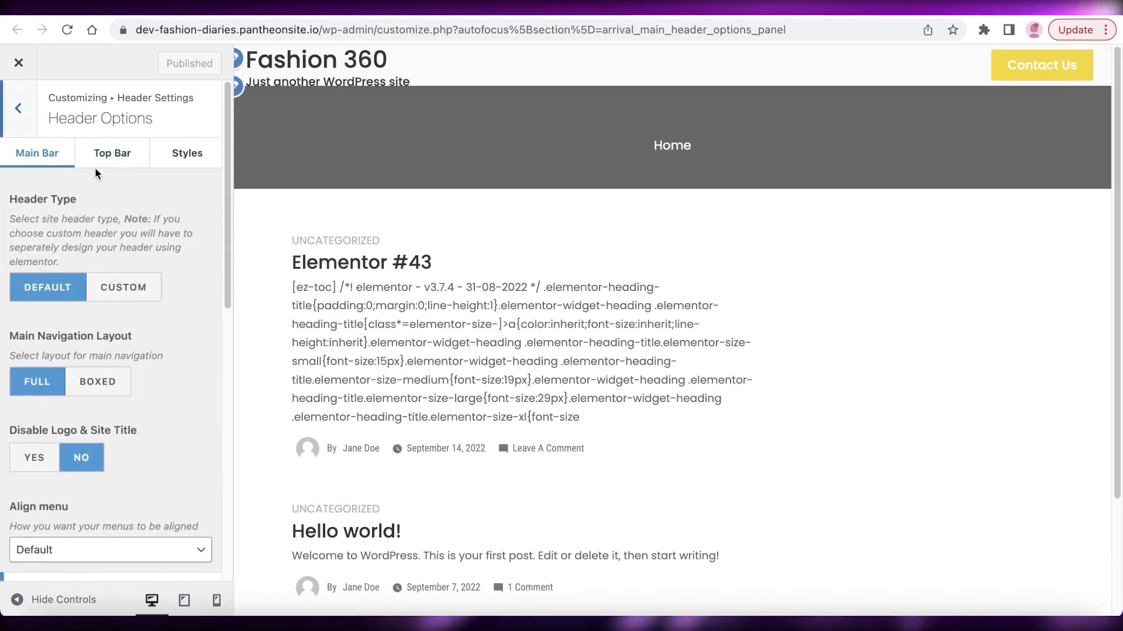
# - Look through the Main Bar header options, and return to the Arrival Setup page to review its customizer links
pyautogui.scroll(-10, 170, 305)
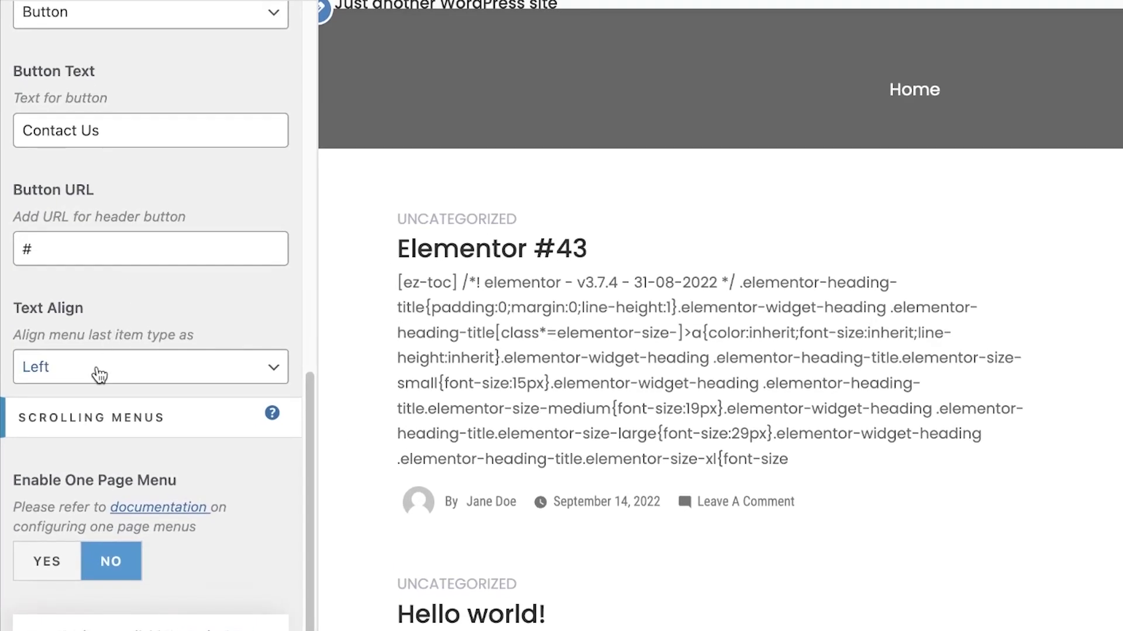
pyautogui.scroll(10, 133, 291)
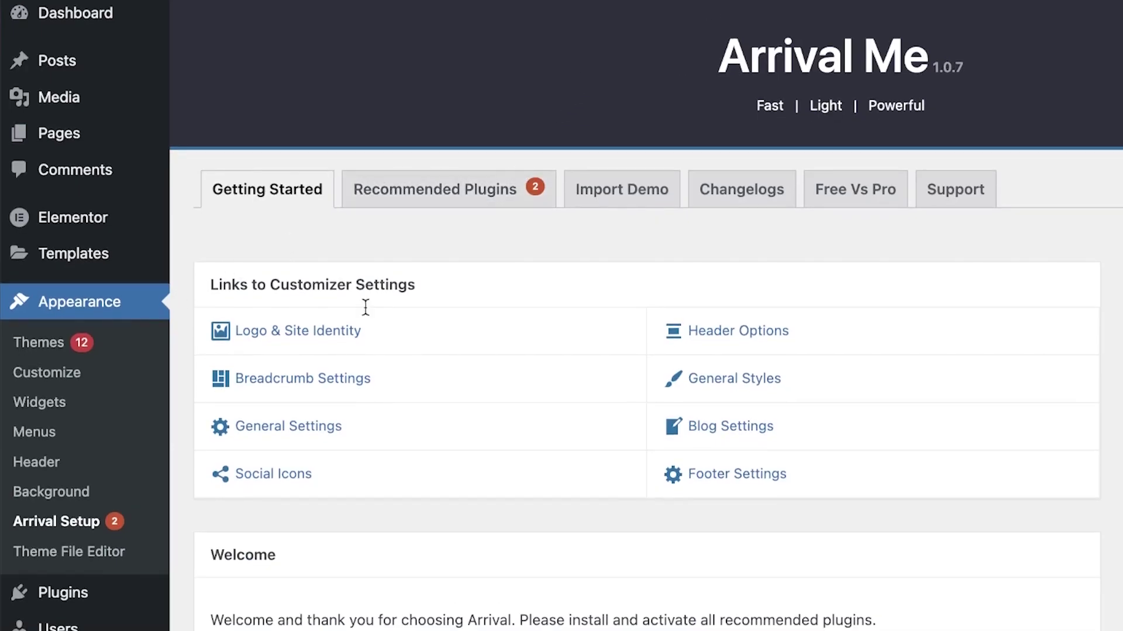
pyautogui.scroll(-3, 345, 351)
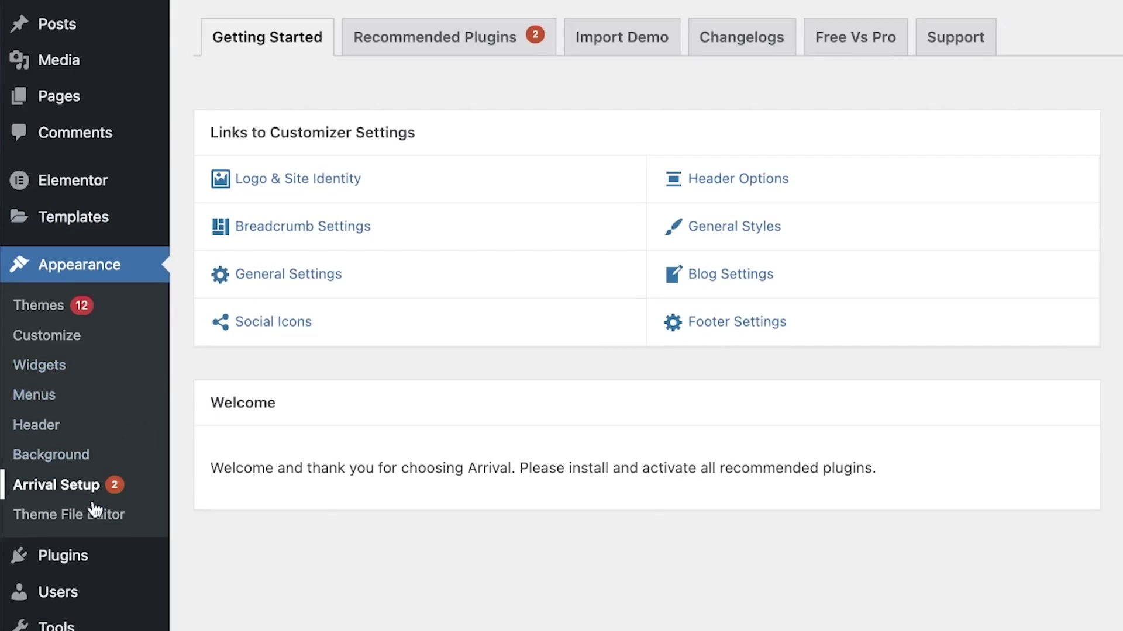
pyautogui.click(88, 515)
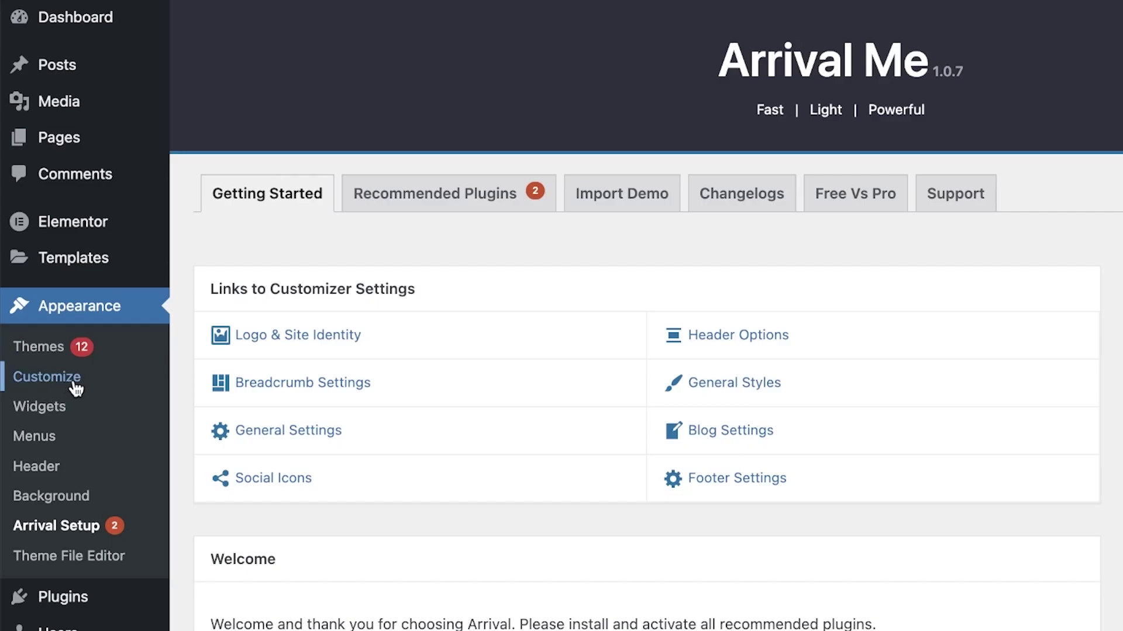
pyautogui.scroll(-3, 76, 389)
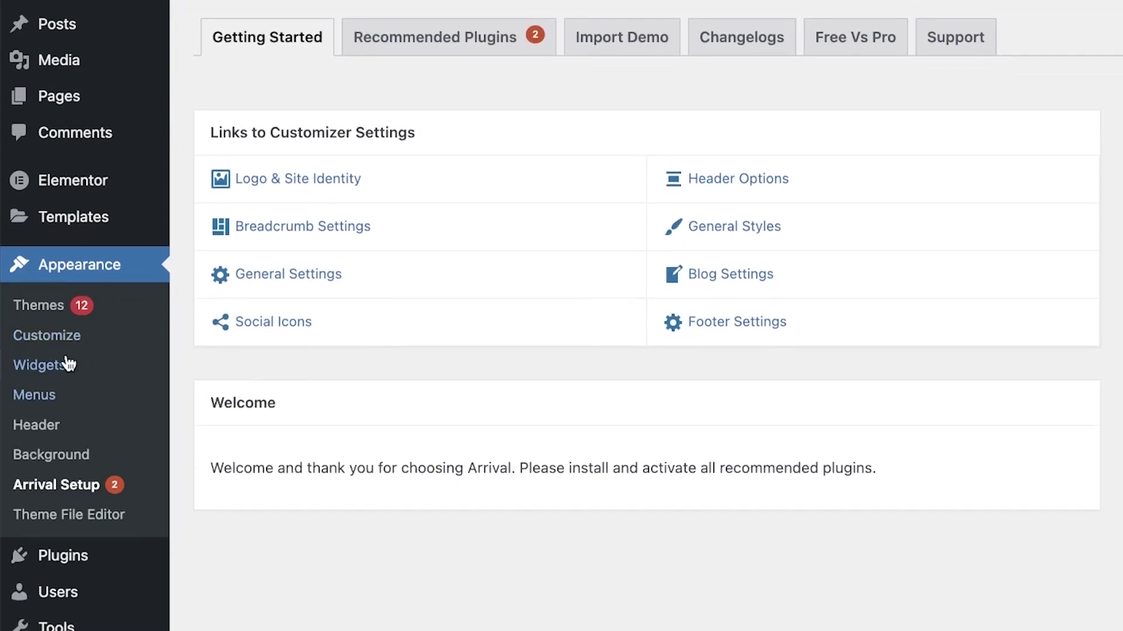
# - Open the customizer's Site Identity section, and set the site title to Janes Portfolio and the tagline to Magazine Editor
pyautogui.click(27, 342)
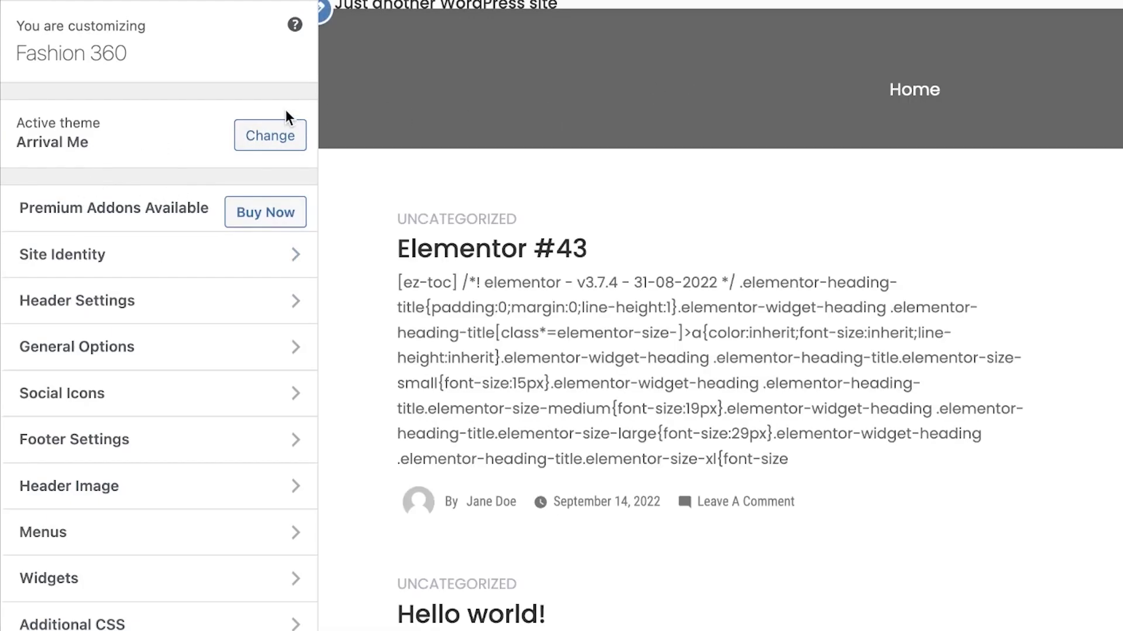
pyautogui.click(321, 9)
pyautogui.press('Escape')
pyautogui.click(62, 255)
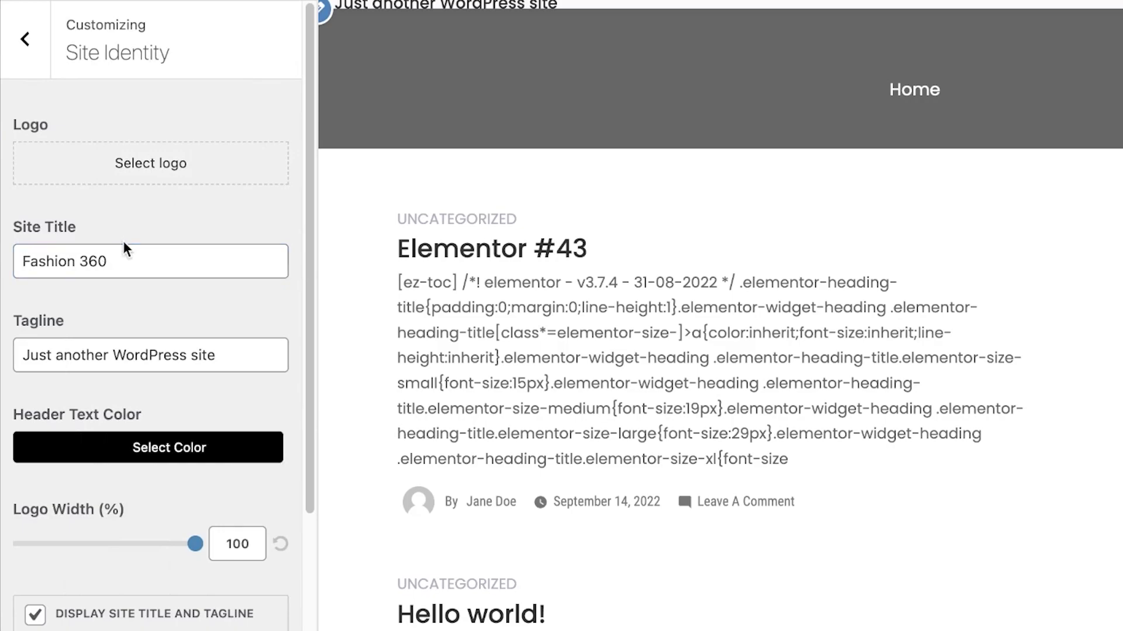
pyautogui.tripleClick(101, 264)
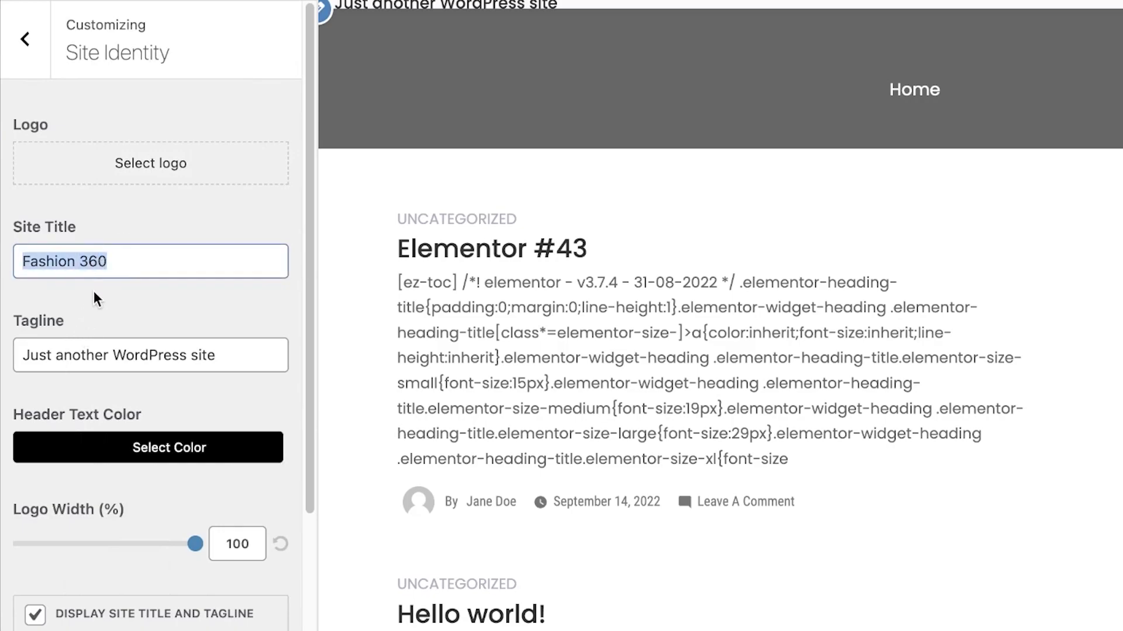
pyautogui.write('Janes Portfolio')
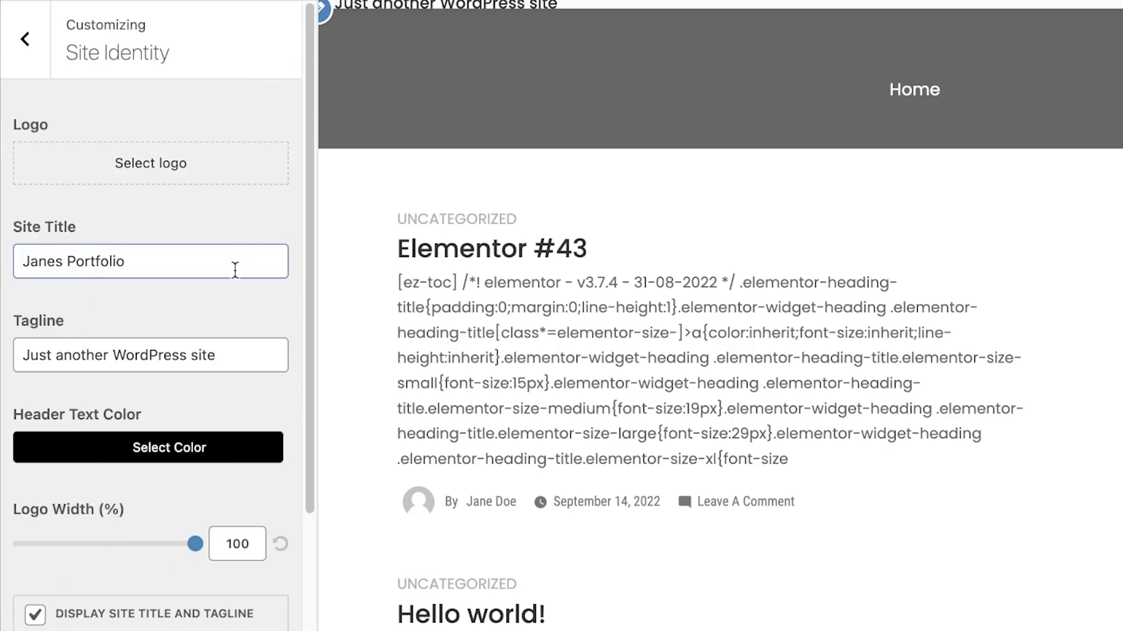
pyautogui.doubleClick(209, 348)
pyautogui.tripleClick(208, 348)
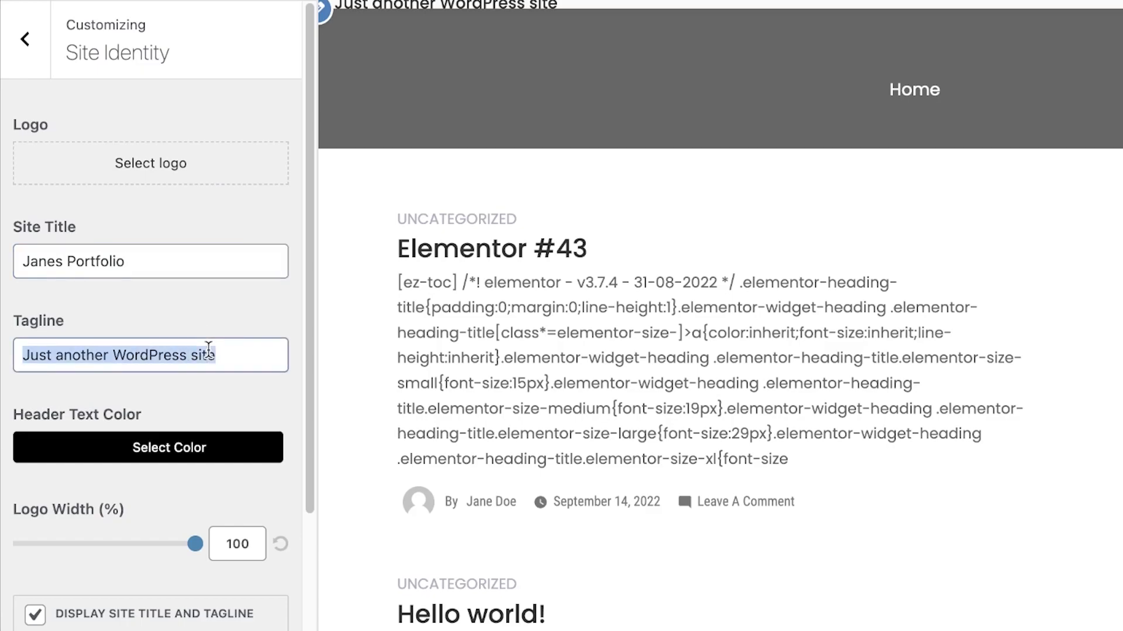
pyautogui.write('Magazine Editor')
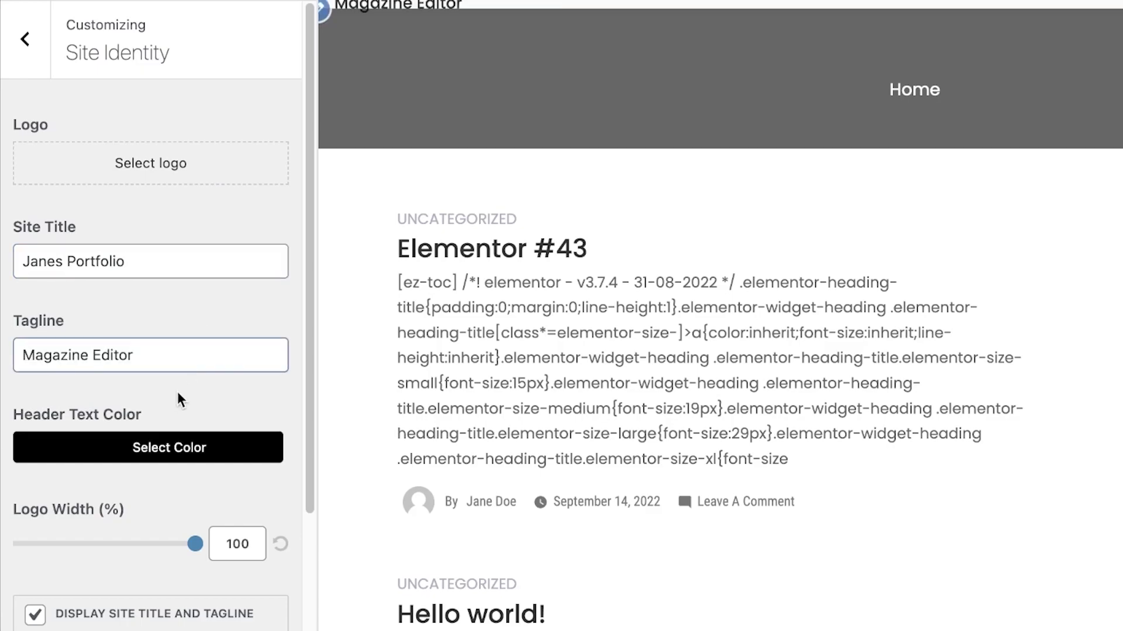
# - Set the header text color in Site Identity to near-black #000a03
pyautogui.click(147, 456)
pyautogui.scroll(-5, 88, 514)
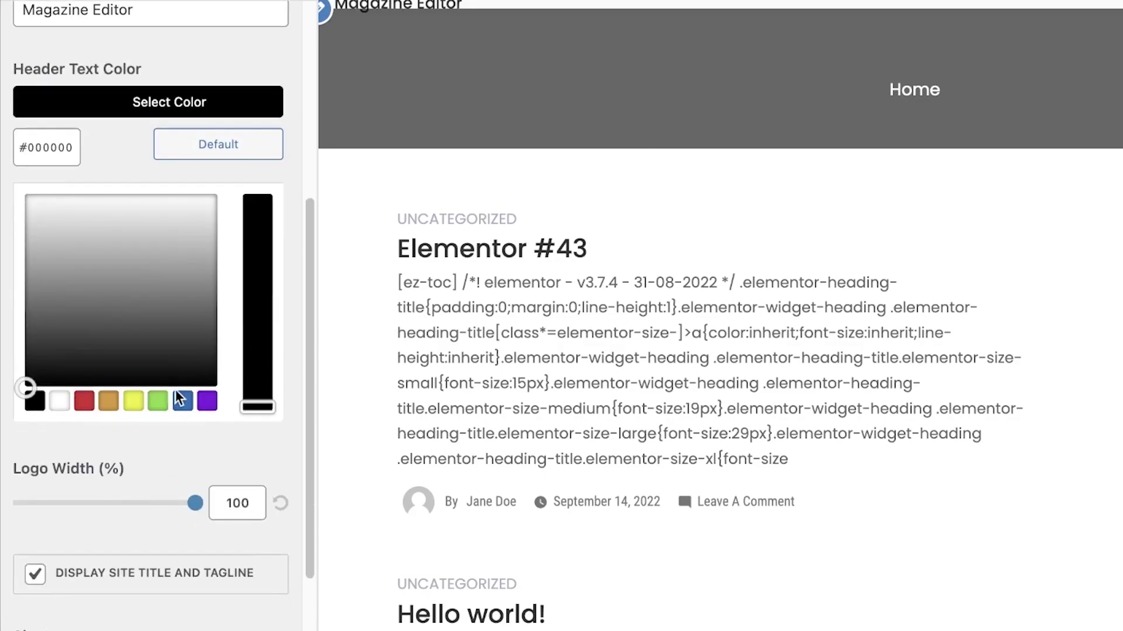
pyautogui.click(168, 370)
pyautogui.moveTo(168, 372); pyautogui.dragTo(151, 409)
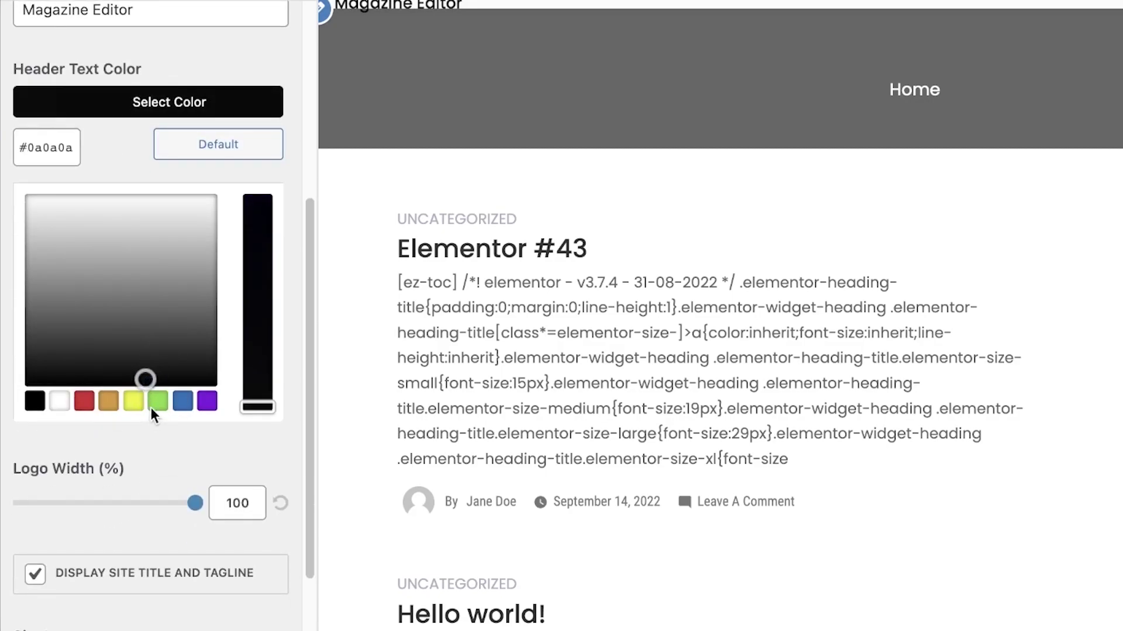
pyautogui.click(202, 401)
pyautogui.click(146, 331)
pyautogui.click(100, 378)
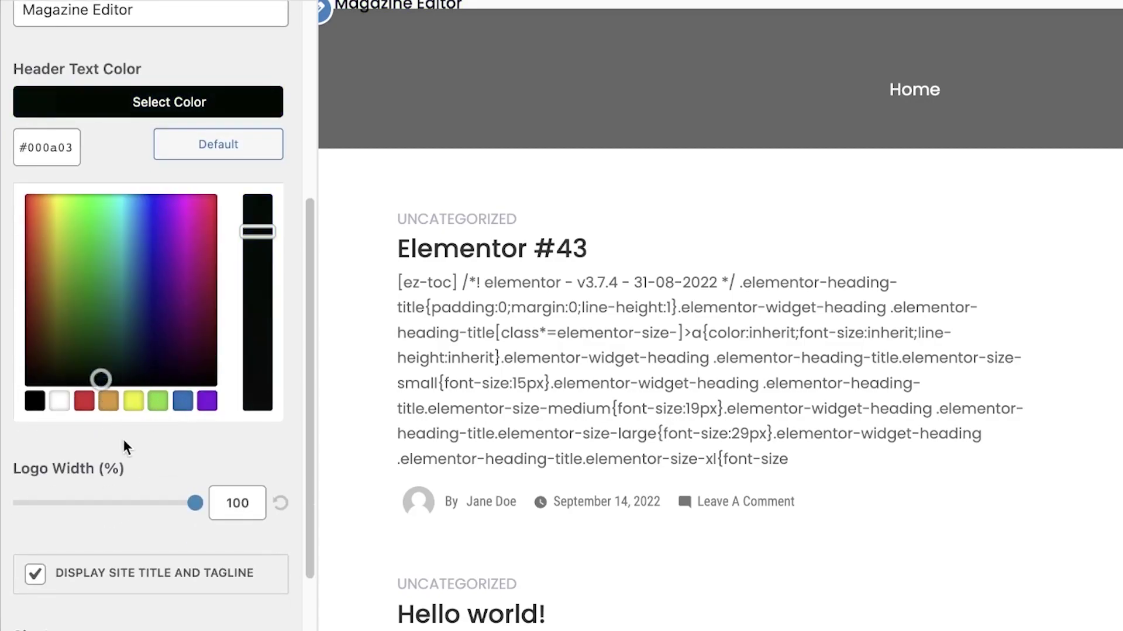
pyautogui.scroll(-3, 142, 468)
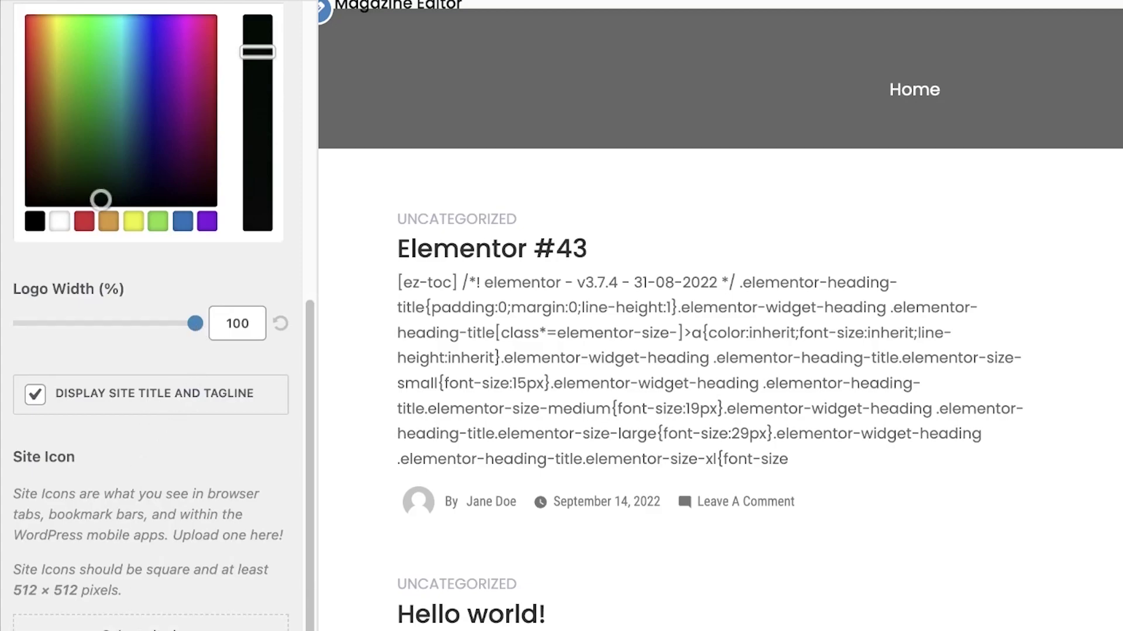
pyautogui.scroll(9, 222, 10)
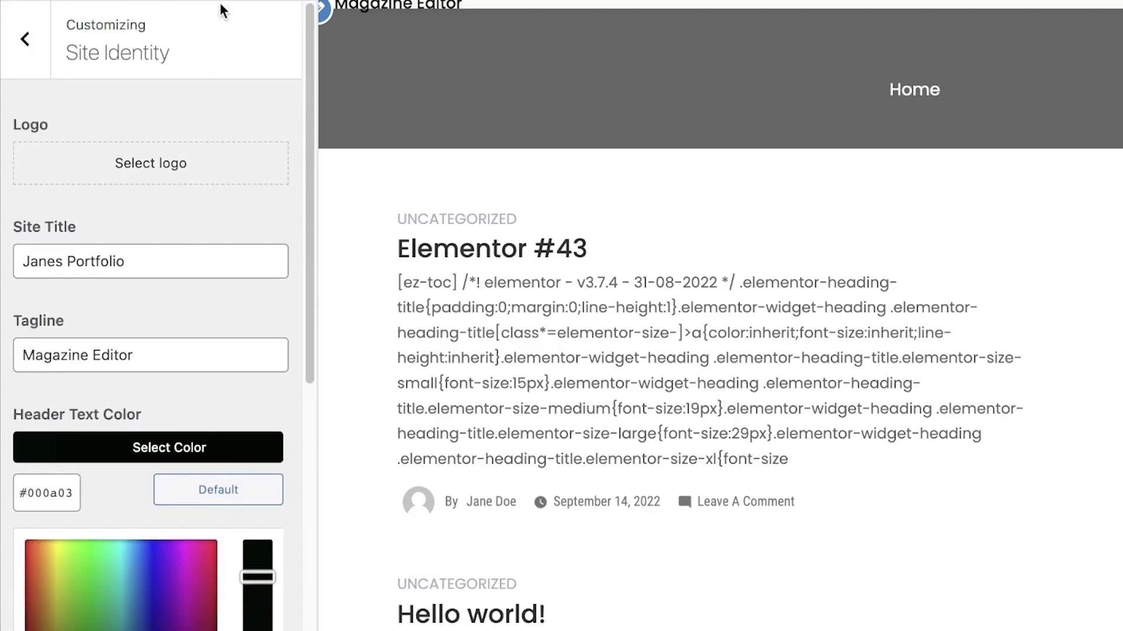
# - Go to the style settings of Header Options and set the header background color to light gray #c4c4c4
pyautogui.click(25, 39)
pyautogui.click(112, 300)
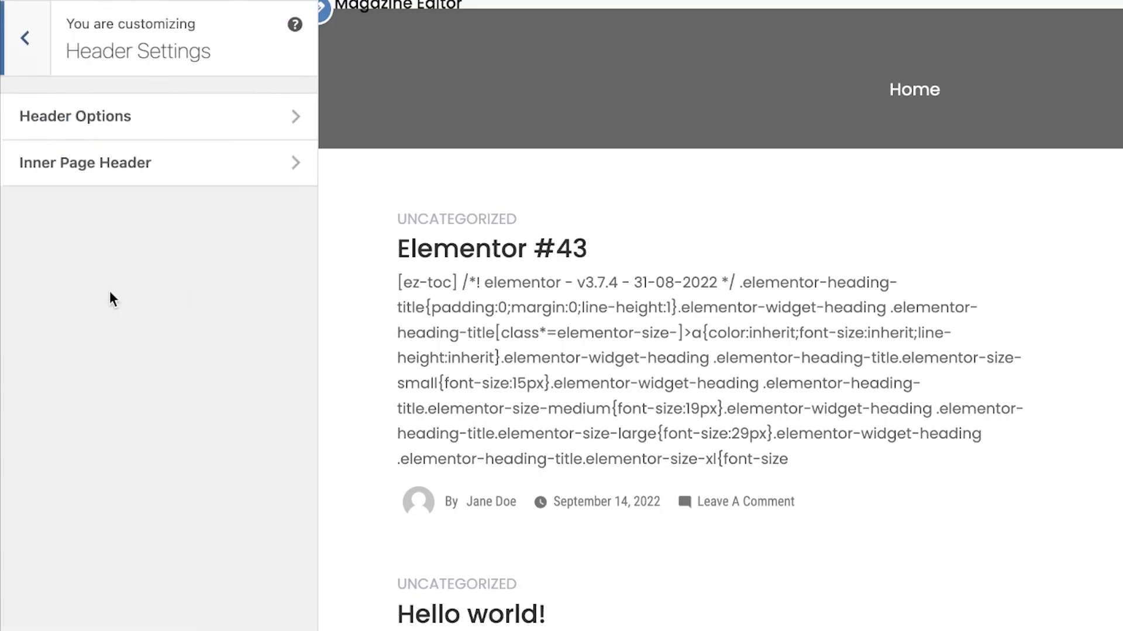
pyautogui.click(121, 114)
pyautogui.click(120, 108)
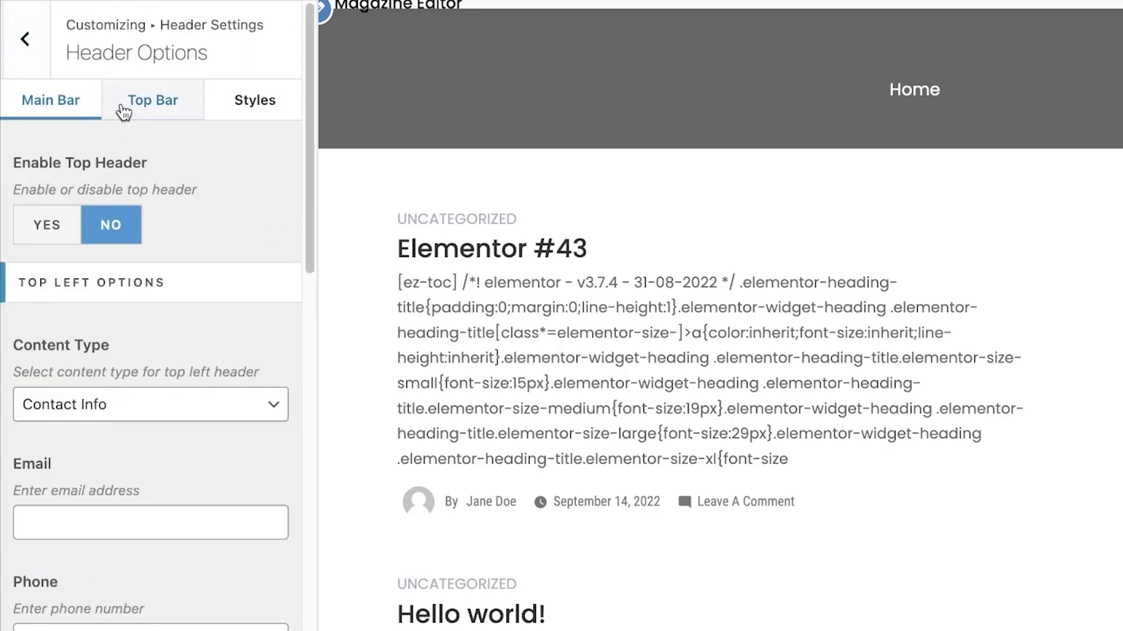
pyautogui.click(243, 104)
pyautogui.click(130, 199)
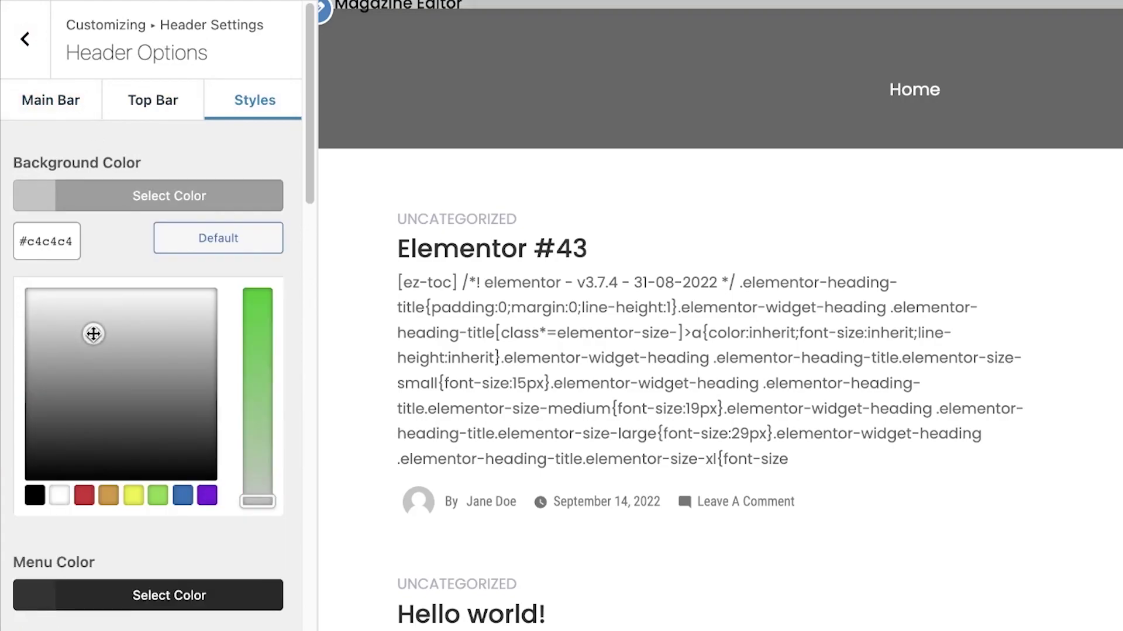
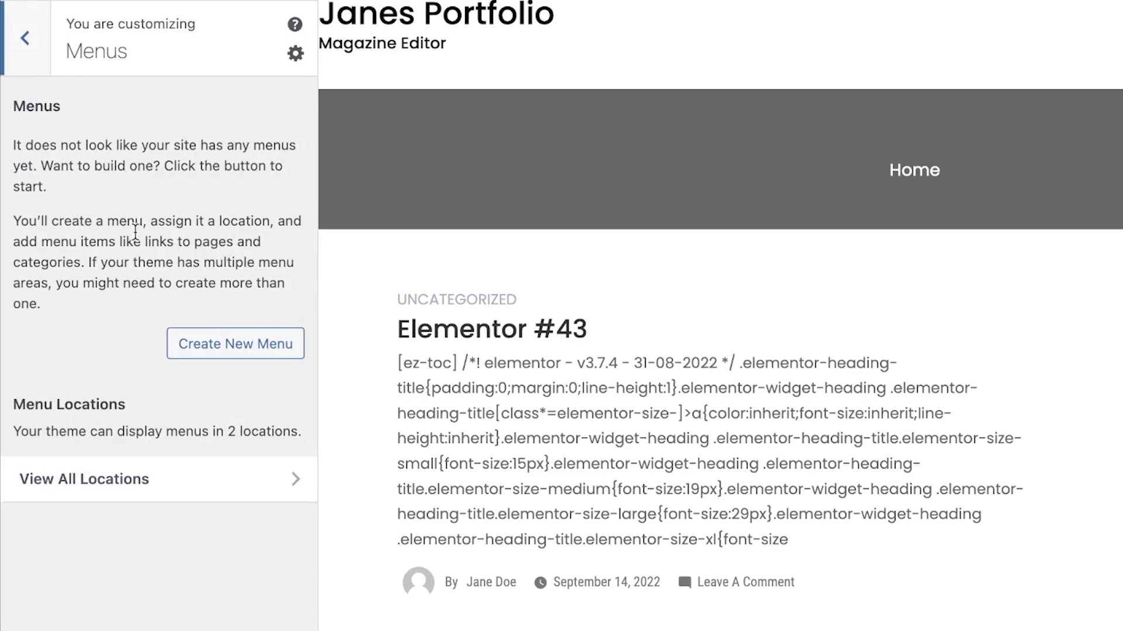
# - Create a menu named Portfolio in the Top location, containing the pages My Work and Previous Job Refferals
pyautogui.click(186, 345)
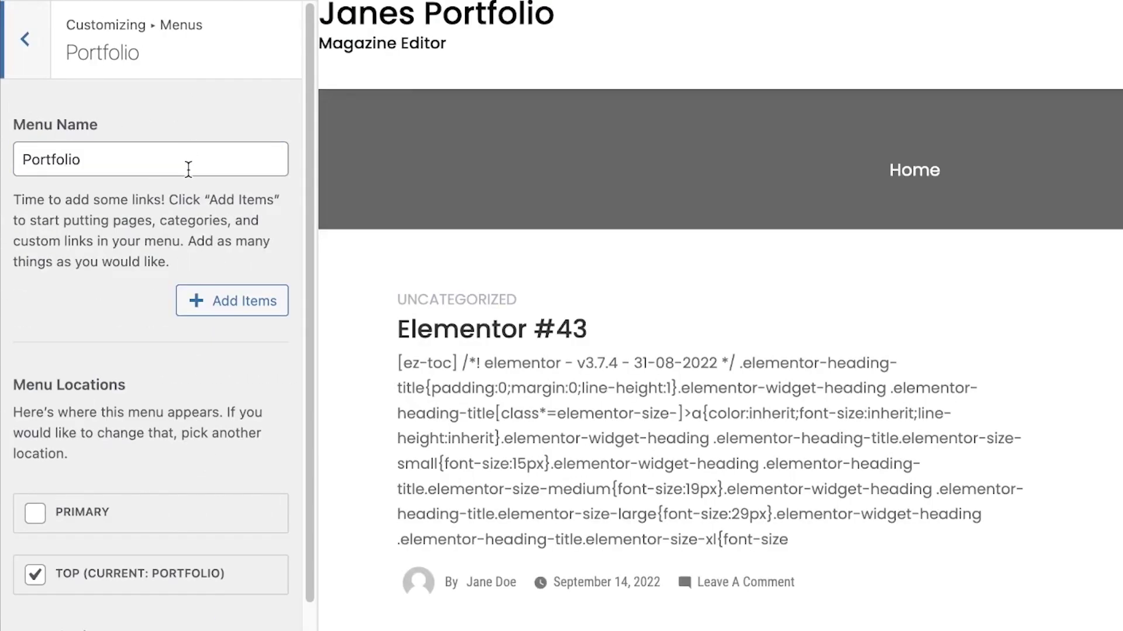
pyautogui.click(228, 299)
pyautogui.click(384, 195)
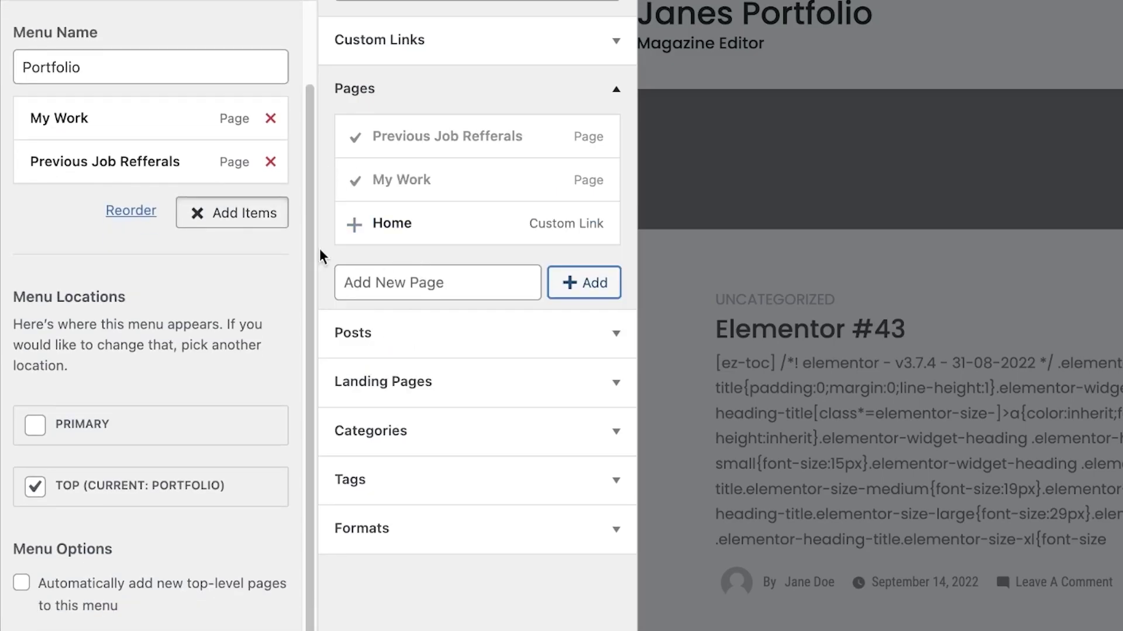
pyautogui.scroll(2, 208, 103)
pyautogui.click(35, 42)
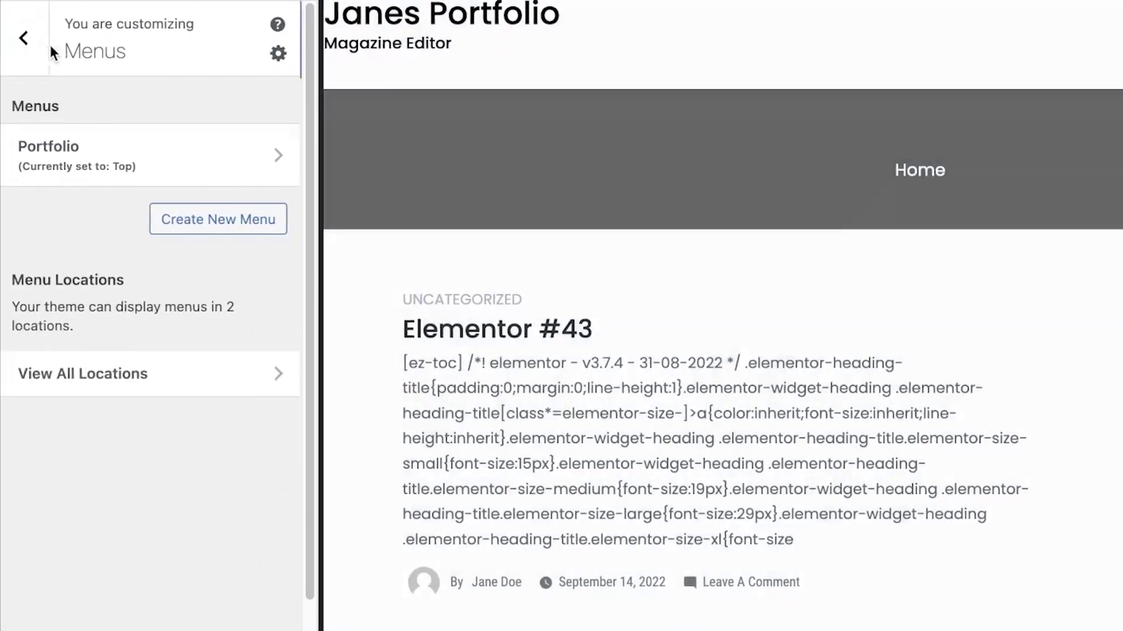
pyautogui.click(37, 16)
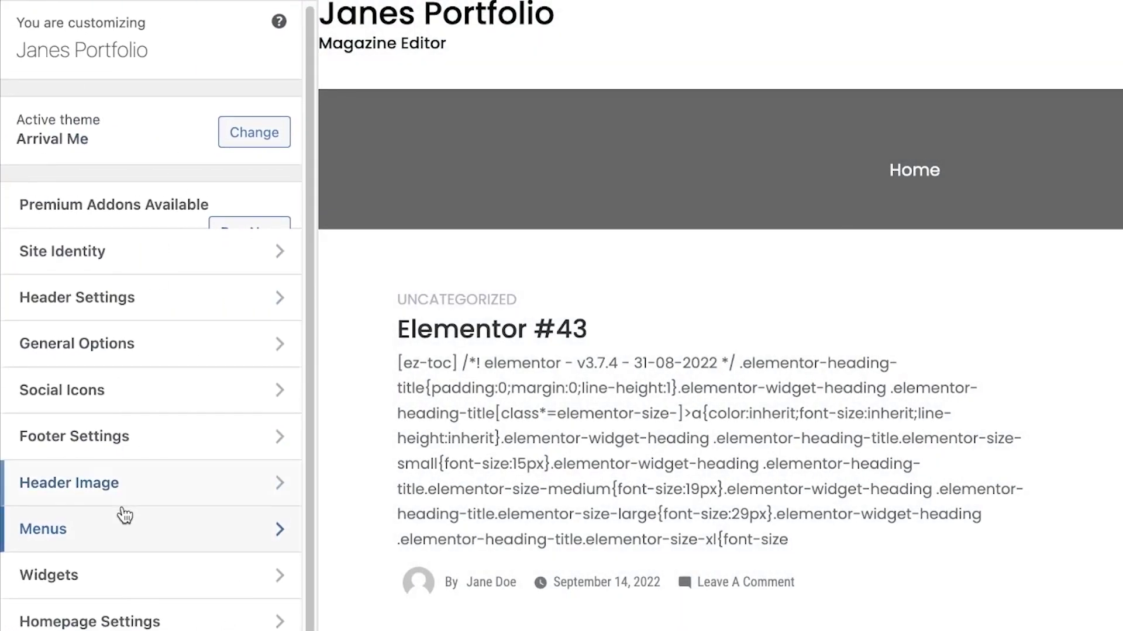
# - Check the Widgets section of the customizer and examine the header menu in the site preview
pyautogui.click(136, 576)
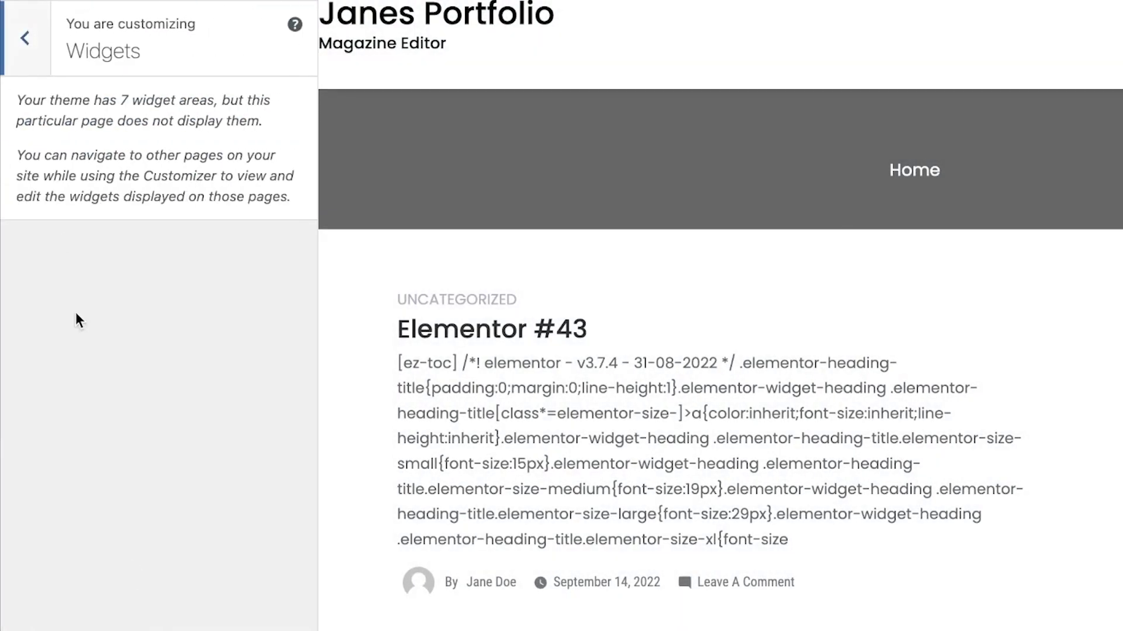
pyautogui.click(26, 39)
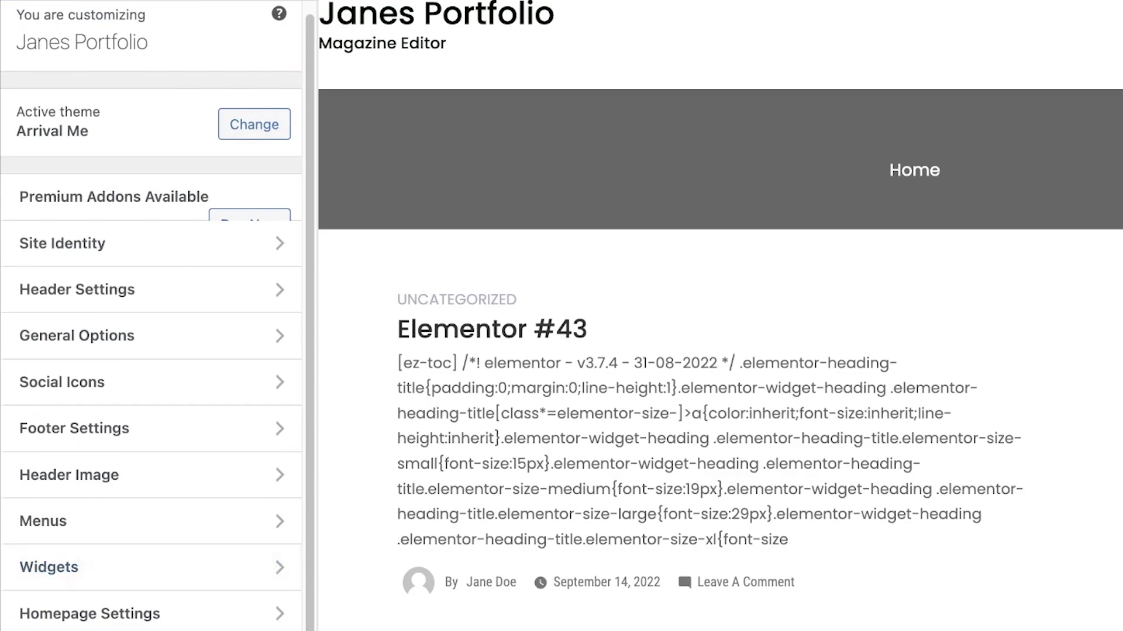
pyautogui.scroll(-1, 385, 170)
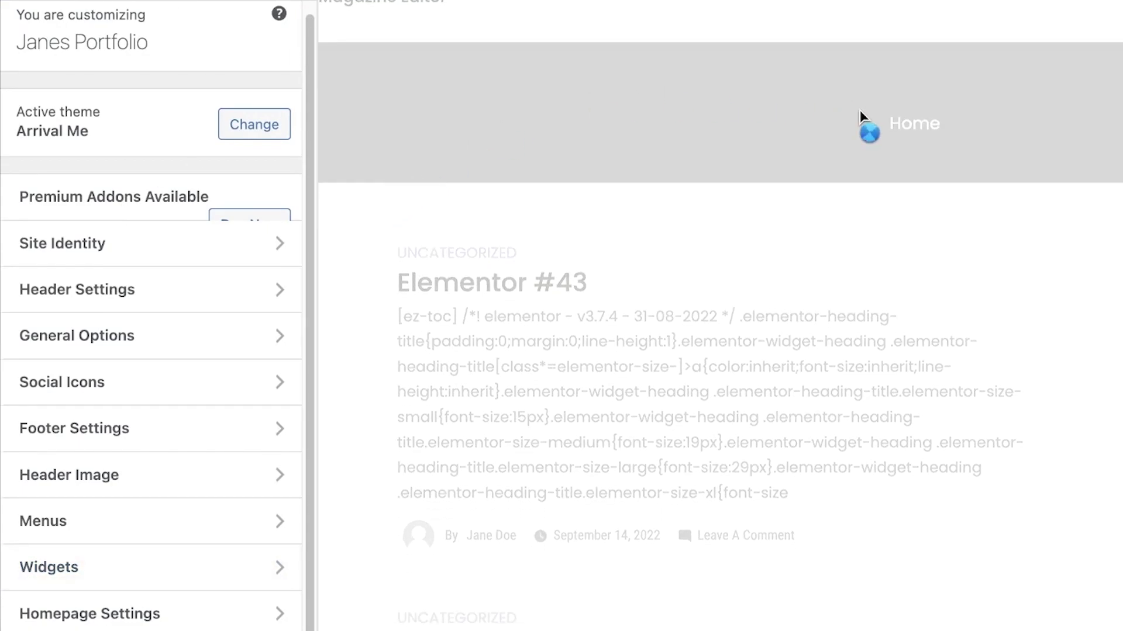
pyautogui.scroll(1, 763, 170)
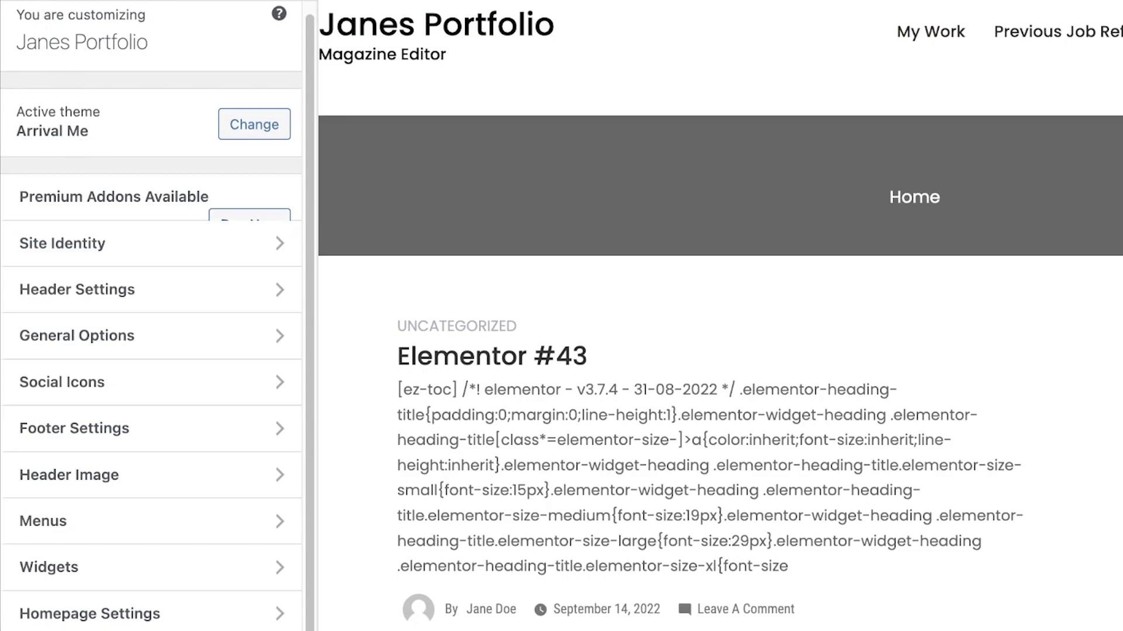
# - Leave the customizer, create a new post and open it in the Elementor editor
pyautogui.click(69, 4)
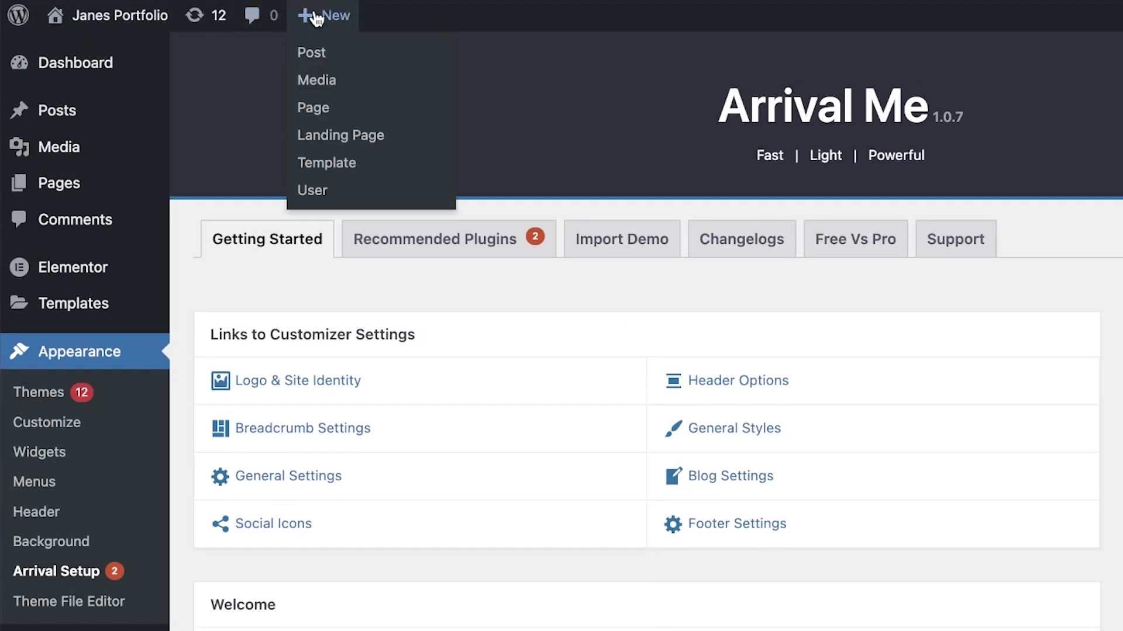
pyautogui.click(314, 17)
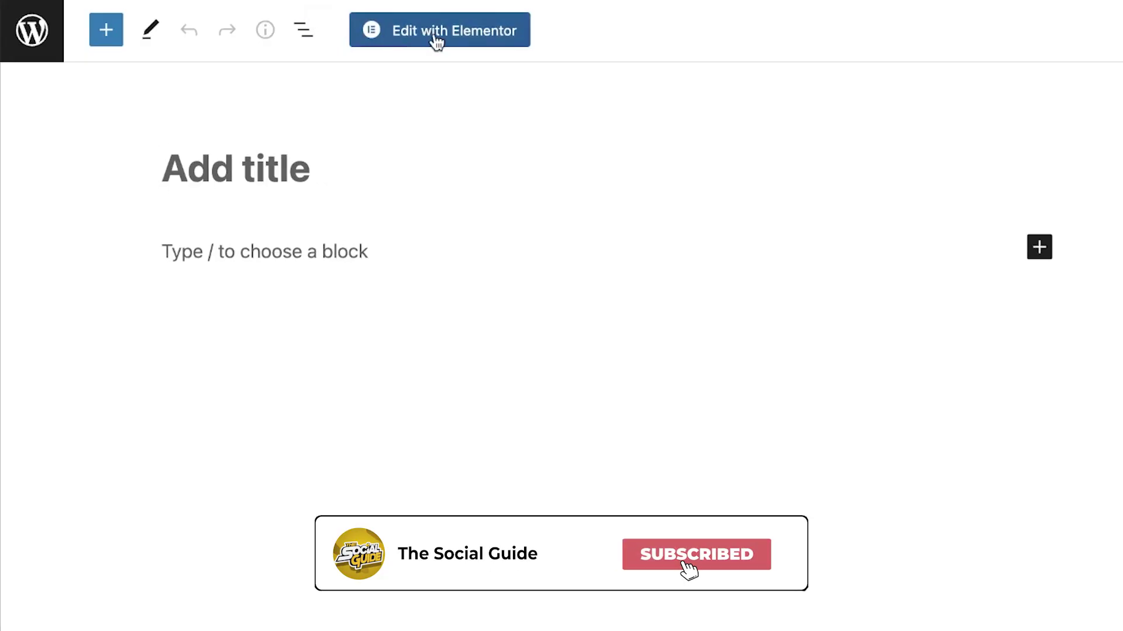
pyautogui.click(436, 40)
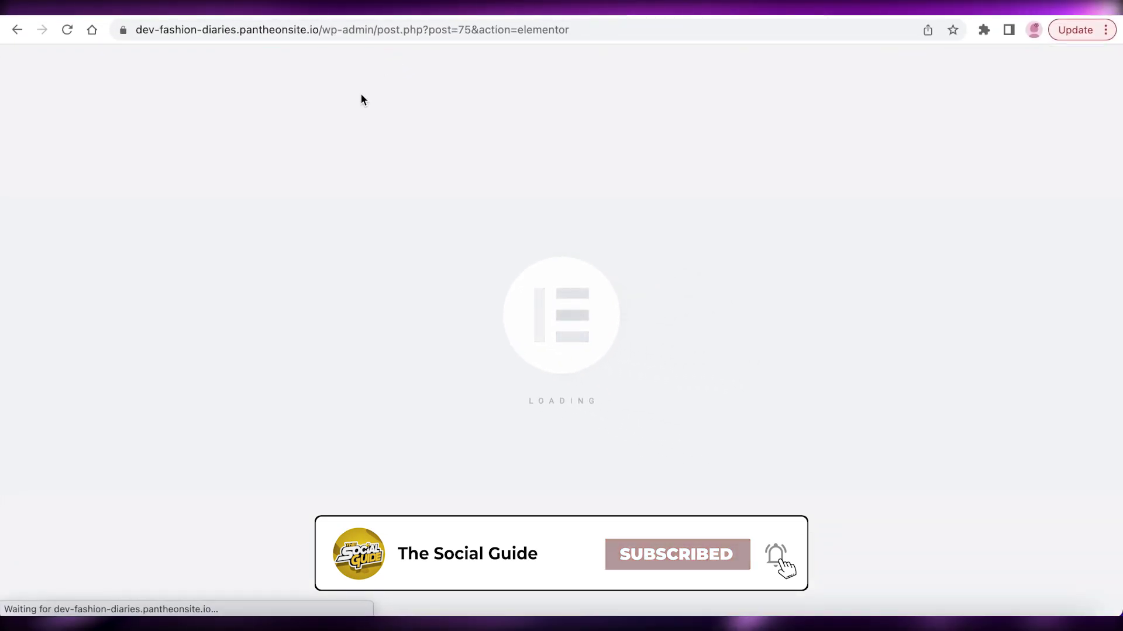
# - Look over the new post's layout in Elementor, from the site header down to the comment form
pyautogui.scroll(-3, 482, 193)
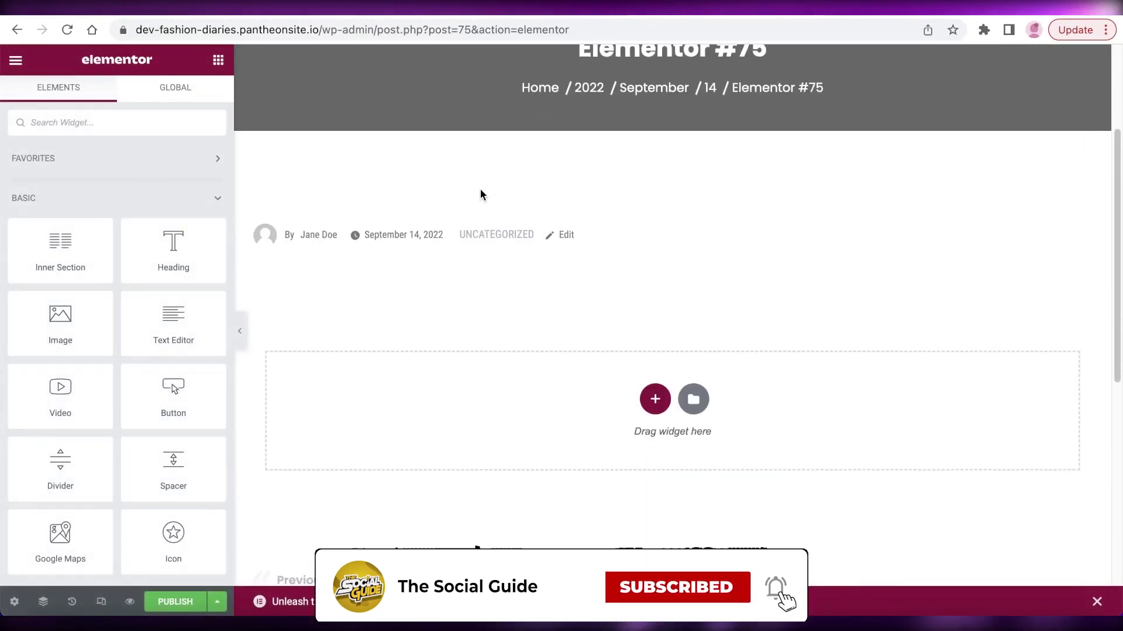
pyautogui.scroll(4, 694, 223)
pyautogui.scroll(-10, 680, 250)
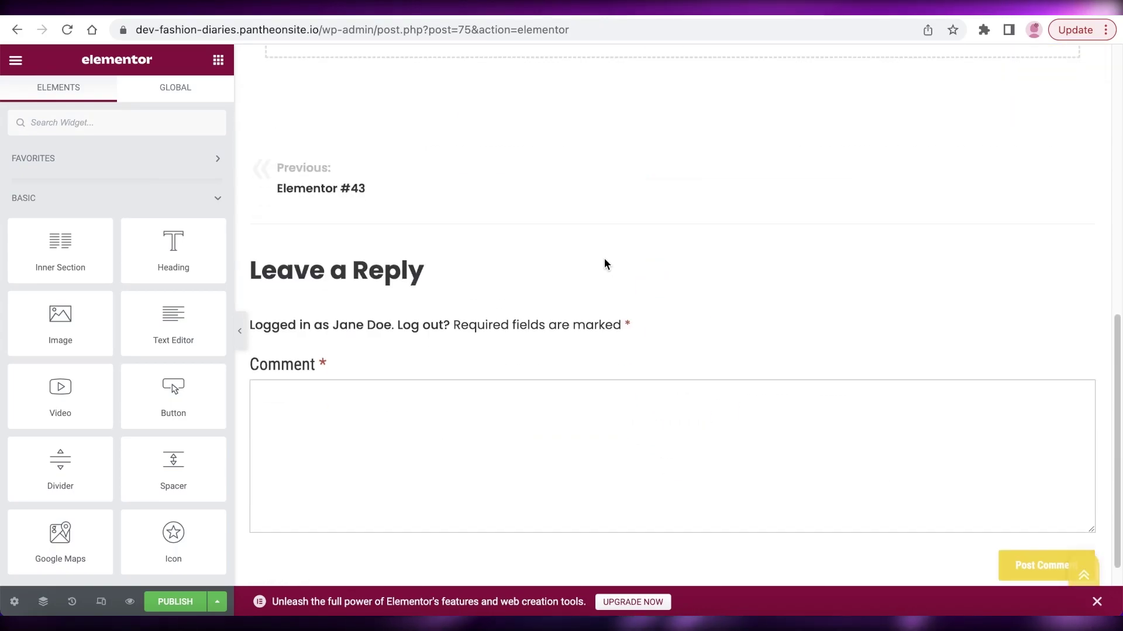
pyautogui.scroll(9, 465, 257)
pyautogui.scroll(1, 465, 257)
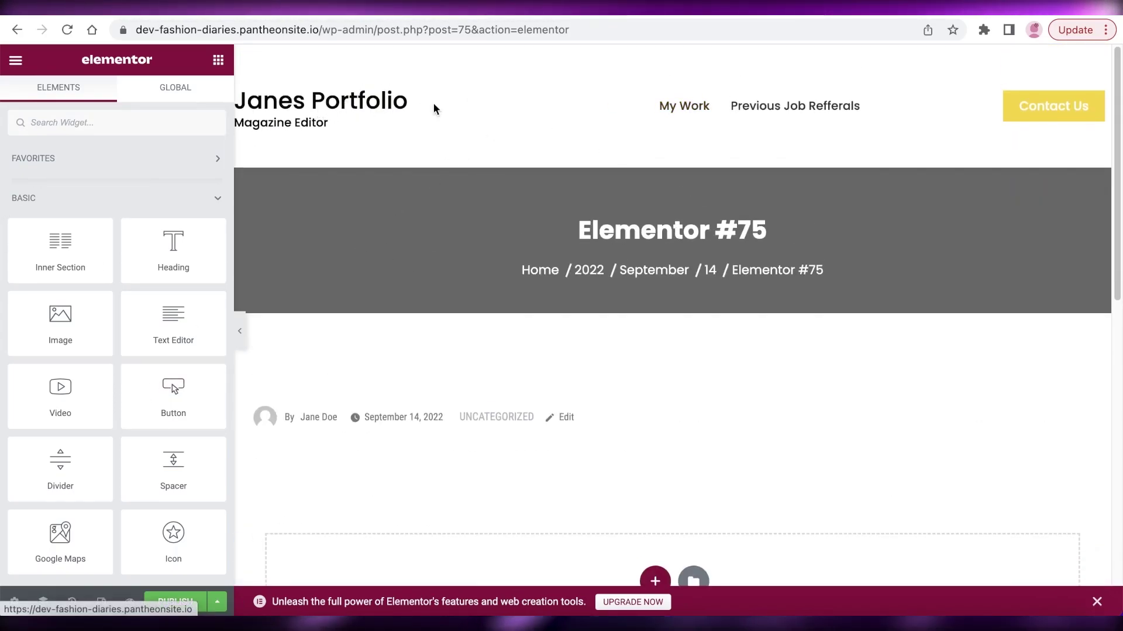
pyautogui.scroll(-1, 659, 138)
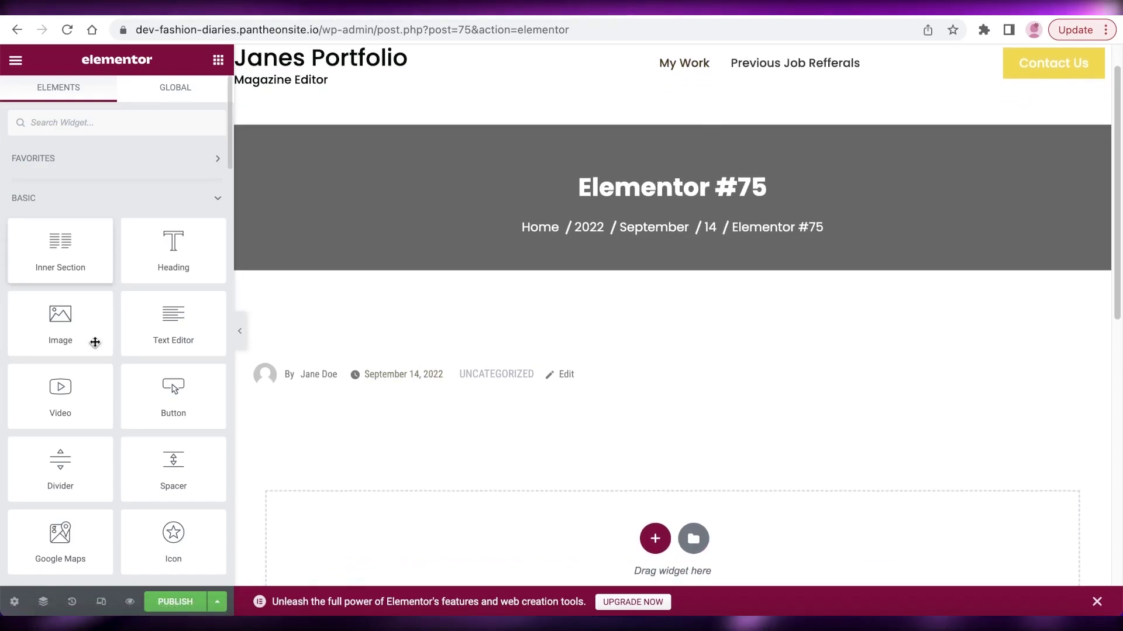
pyautogui.click(14, 601)
pyautogui.doubleClick(41, 196)
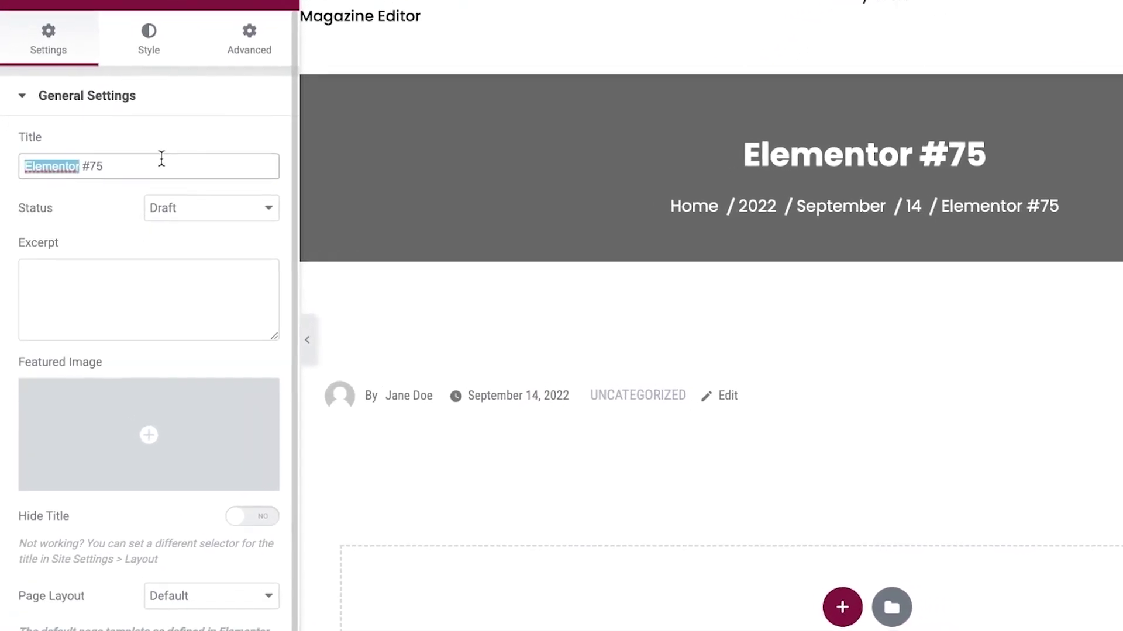
pyautogui.hotkey('ctrl', 'a')
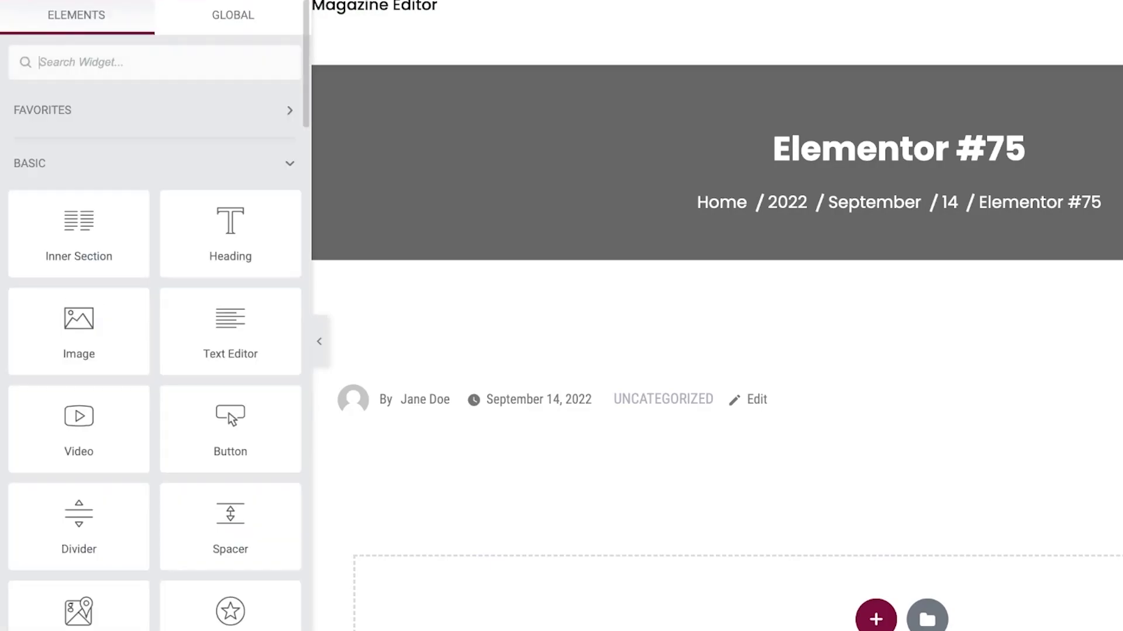
# - Browse the Basic and Pro widget groups in Elementor and check the editor's settings menu
pyautogui.scroll(-1, 140, 240)
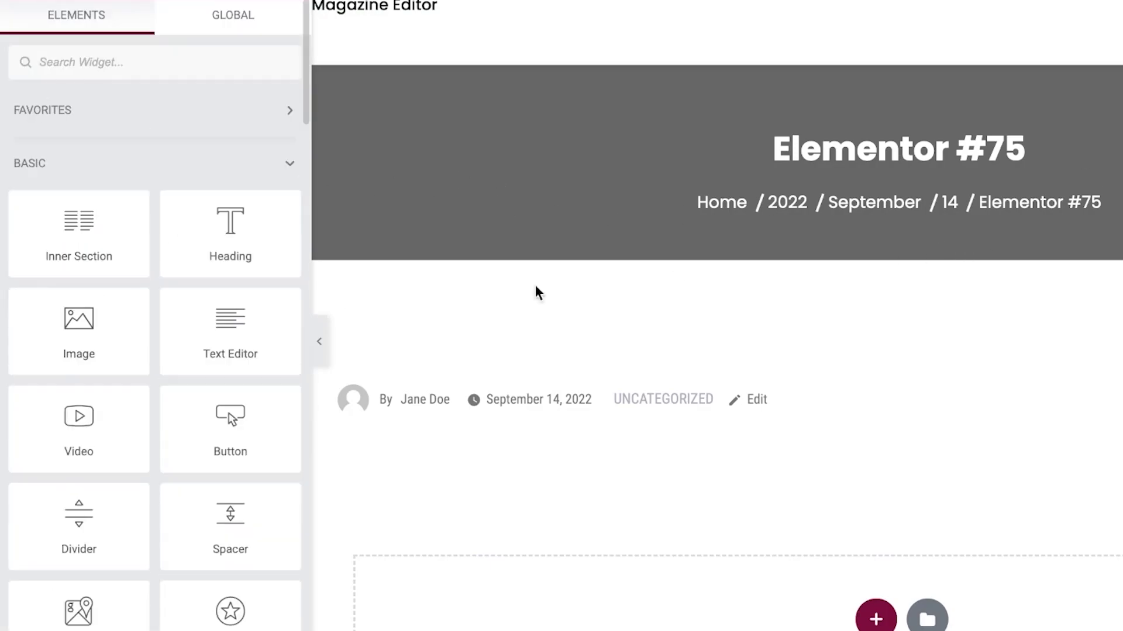
pyautogui.scroll(-10, 269, 319)
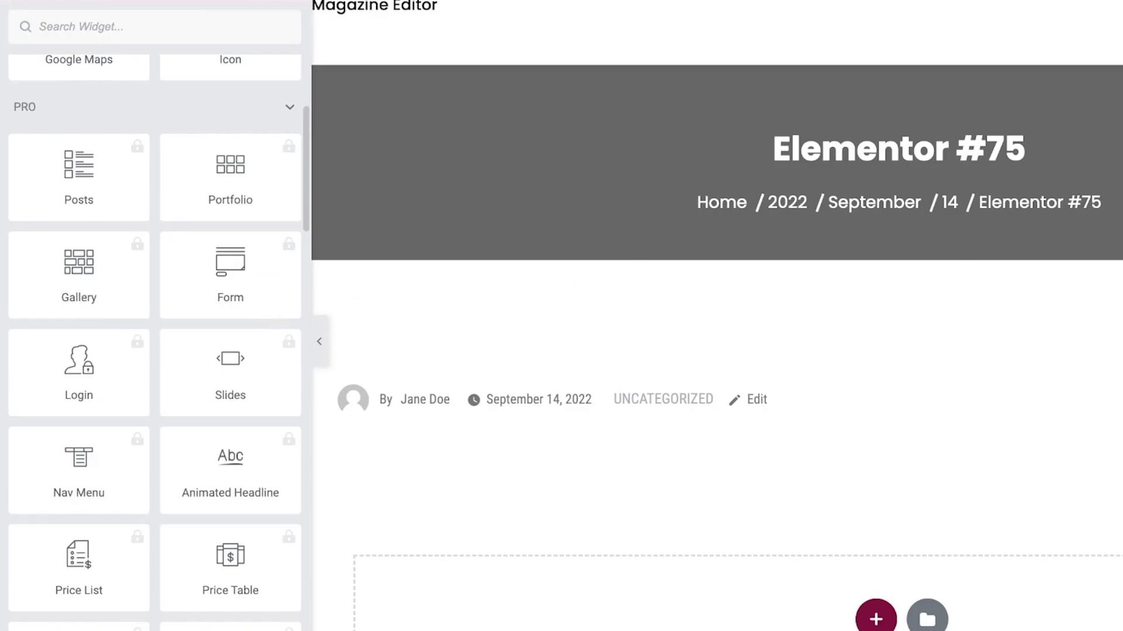
pyautogui.scroll(-6, 892, 308)
pyautogui.scroll(7, 606, 117)
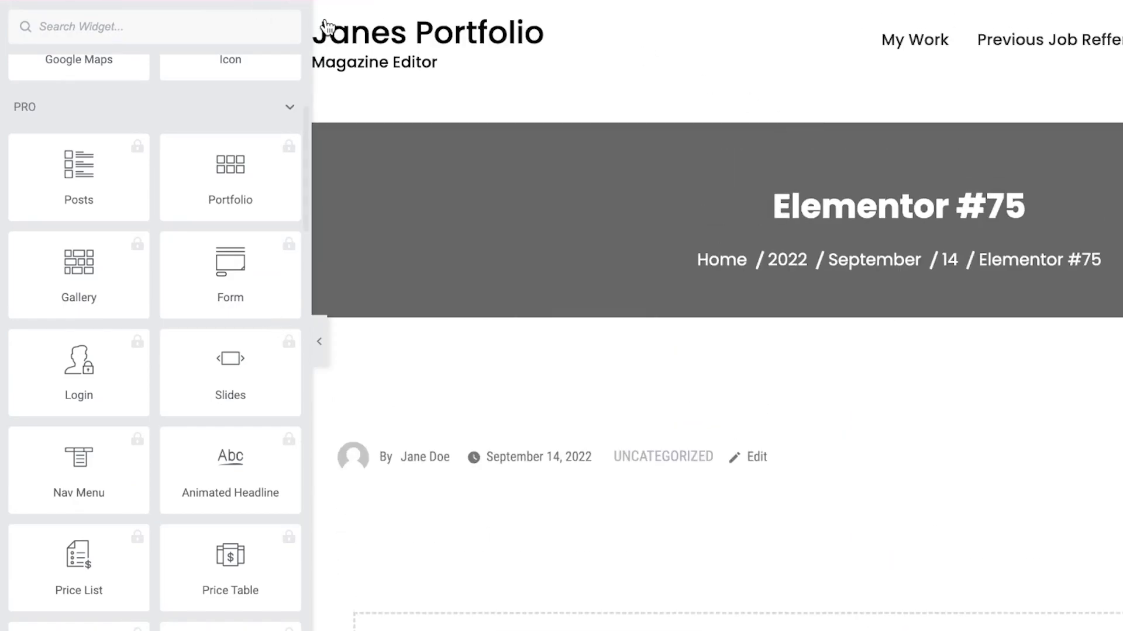
pyautogui.click(290, 20)
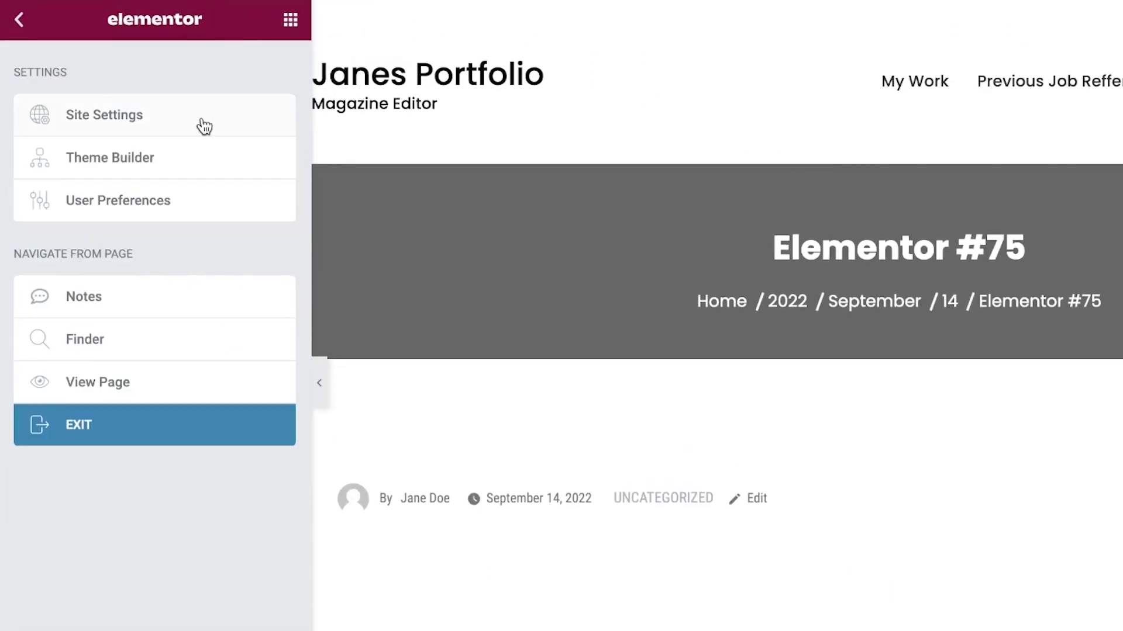
pyautogui.scroll(-8, 717, 315)
pyautogui.scroll(8, 903, 82)
# - Return to the site customizer and review the Inner Page Header options under Header Settings
pyautogui.click(916, 99)
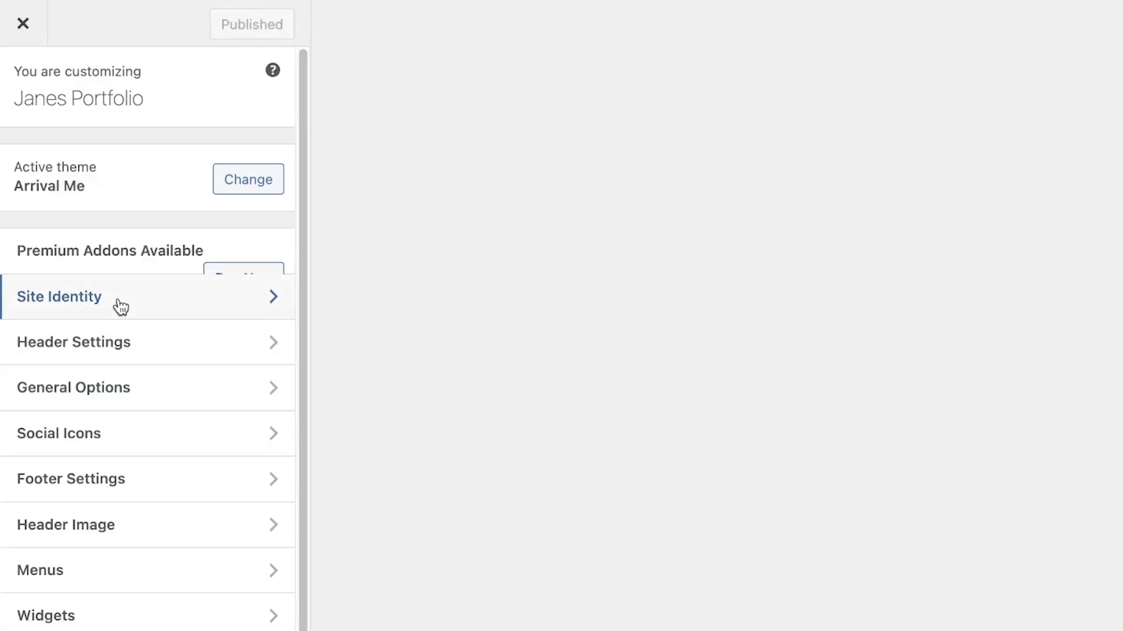
pyautogui.scroll(-1, 113, 337)
pyautogui.click(119, 342)
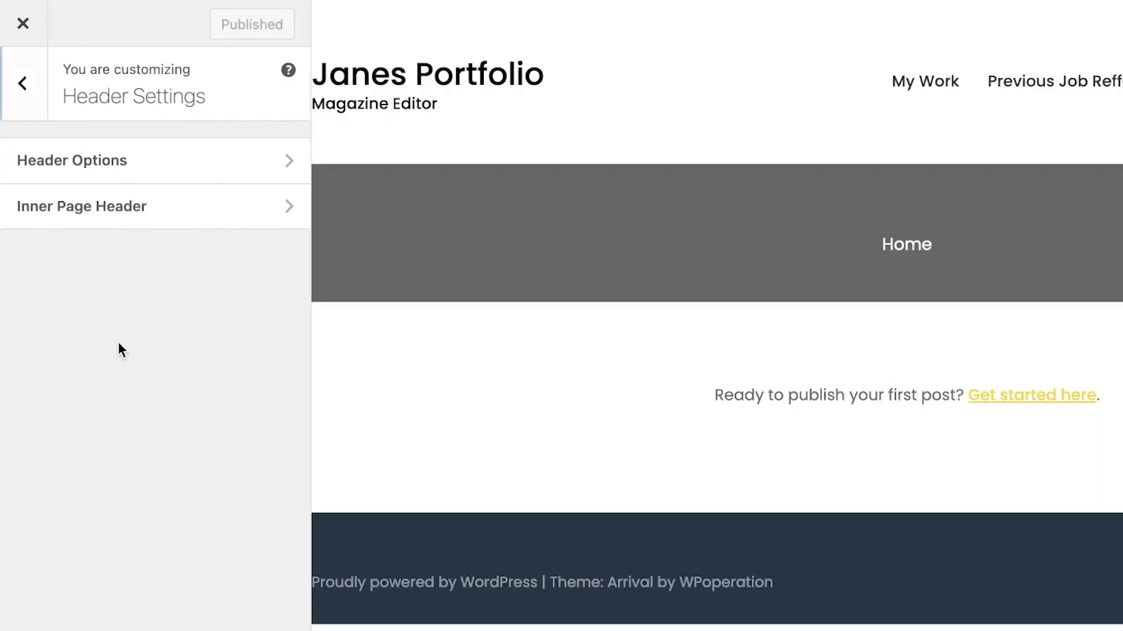
pyautogui.click(48, 227)
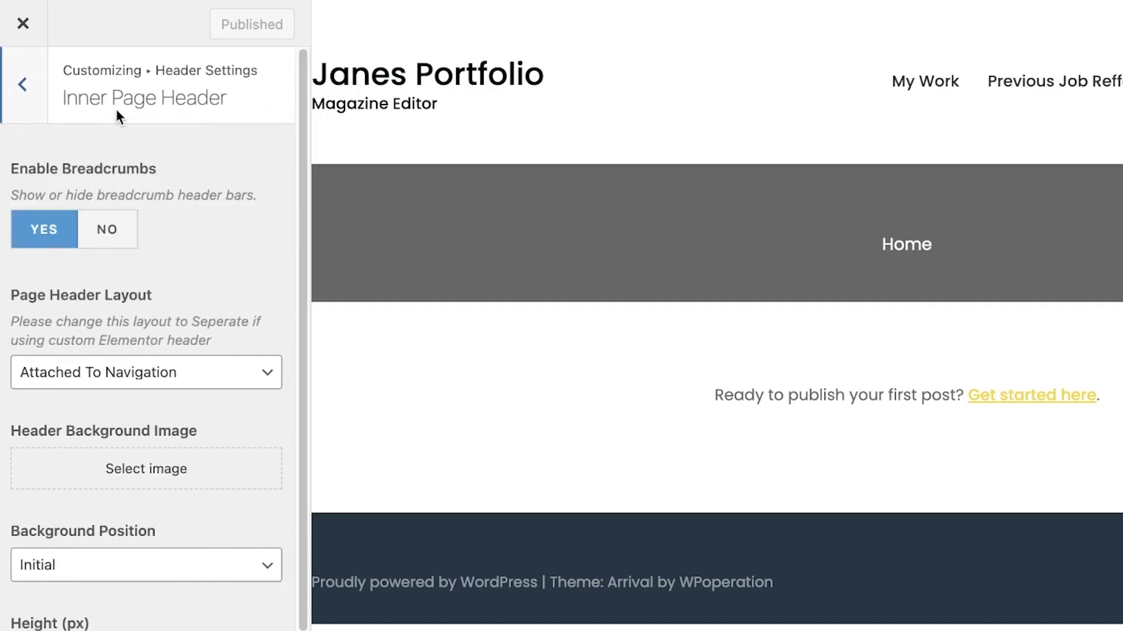
pyautogui.click(22, 88)
pyautogui.click(20, 94)
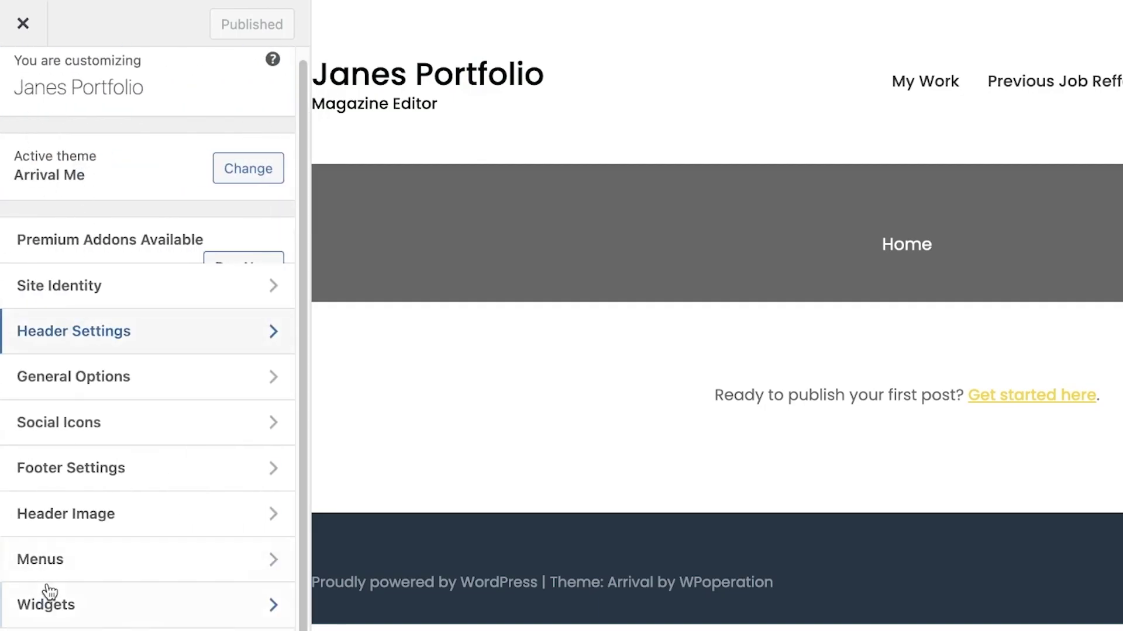
# - Upload the smiling-woman portrait PNG from Downloads and set the whole picture as the site's header image
pyautogui.click(81, 528)
pyautogui.click(70, 370)
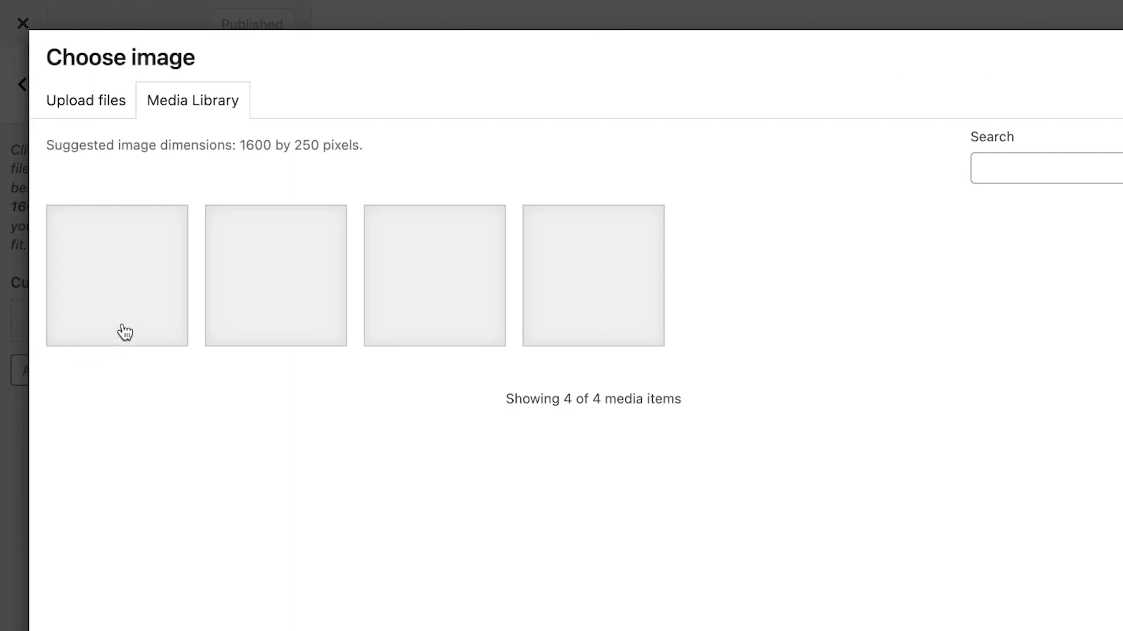
pyautogui.click(94, 104)
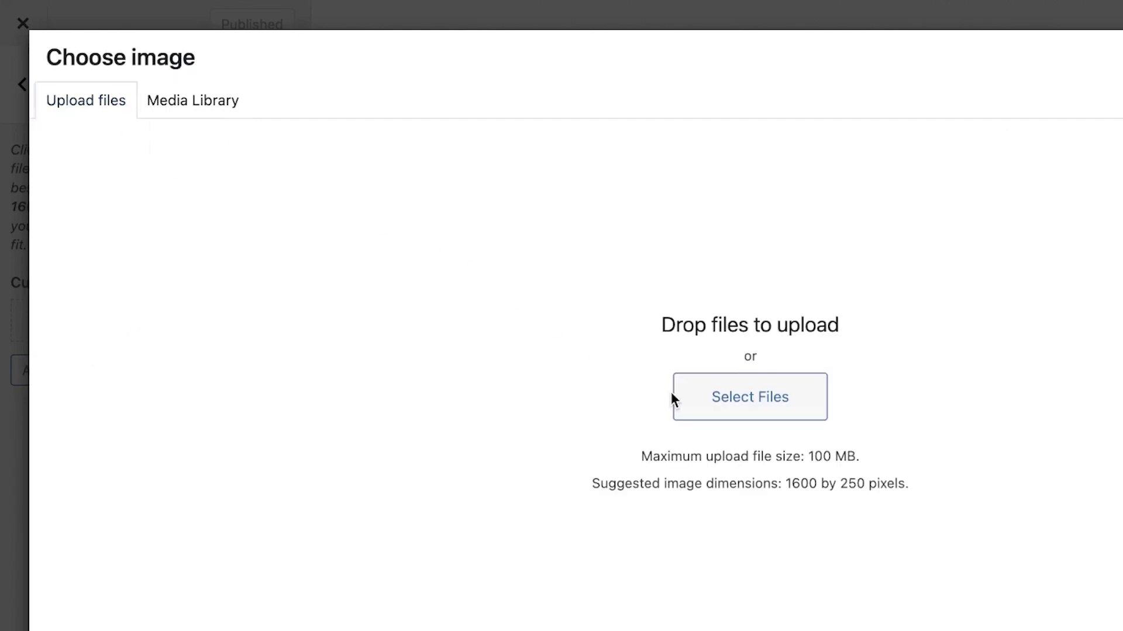
pyautogui.click(696, 403)
pyautogui.click(409, 243)
pyautogui.click(409, 272)
pyautogui.click(425, 314)
pyautogui.click(450, 340)
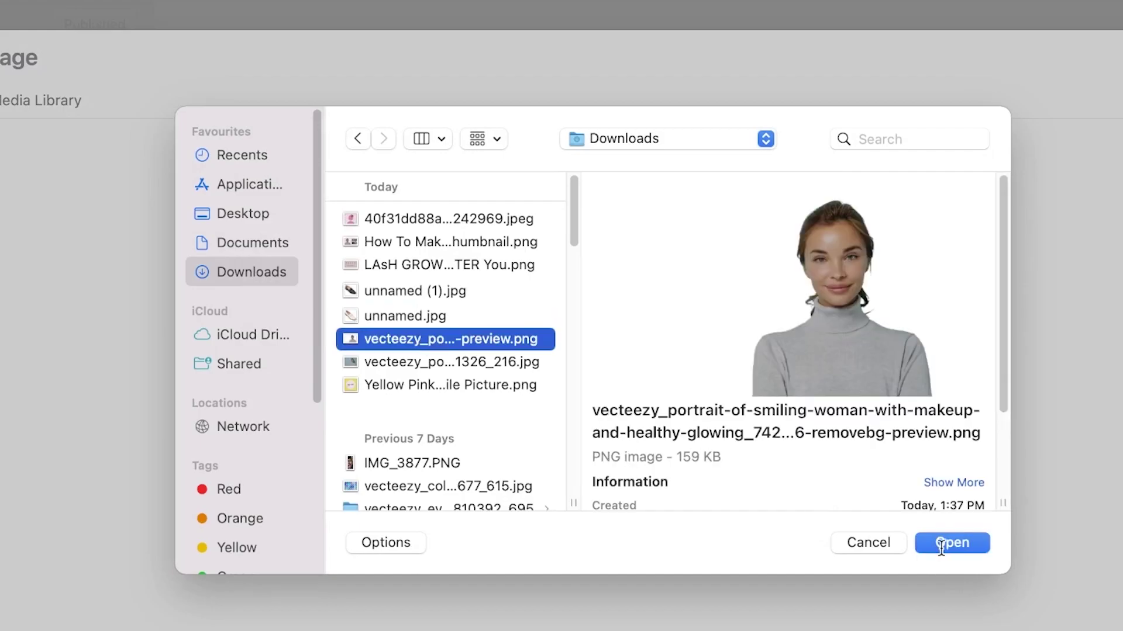
pyautogui.click(941, 544)
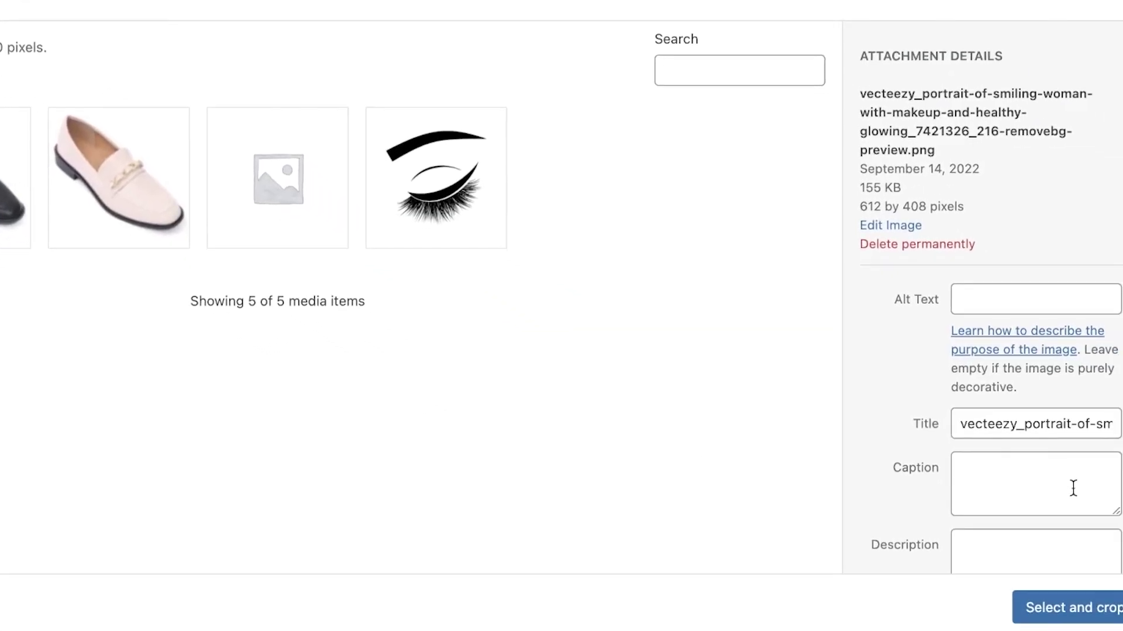
pyautogui.click(1035, 610)
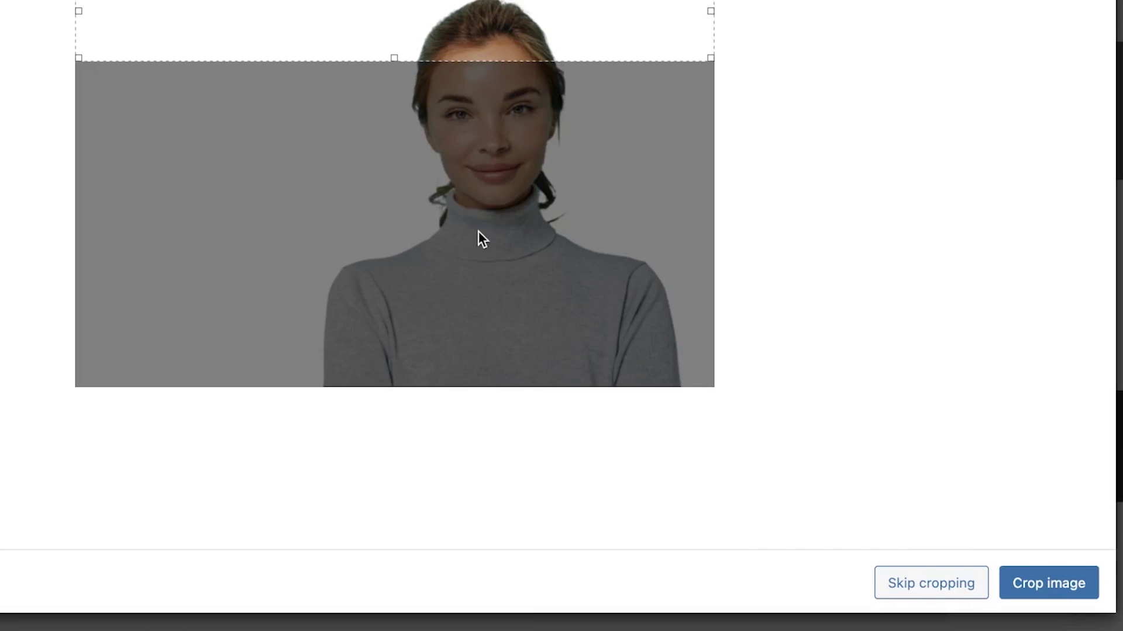
pyautogui.click(1047, 584)
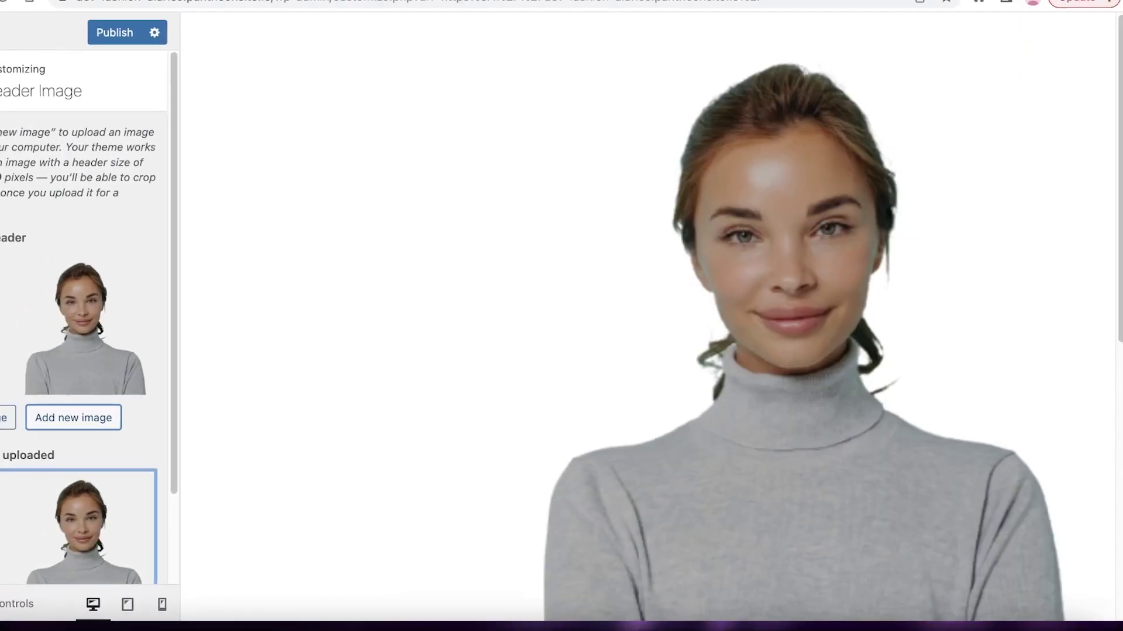
# - Check the portrait in the site preview, then hide the header image and open the Menus section
pyautogui.scroll(-5, 654, 215)
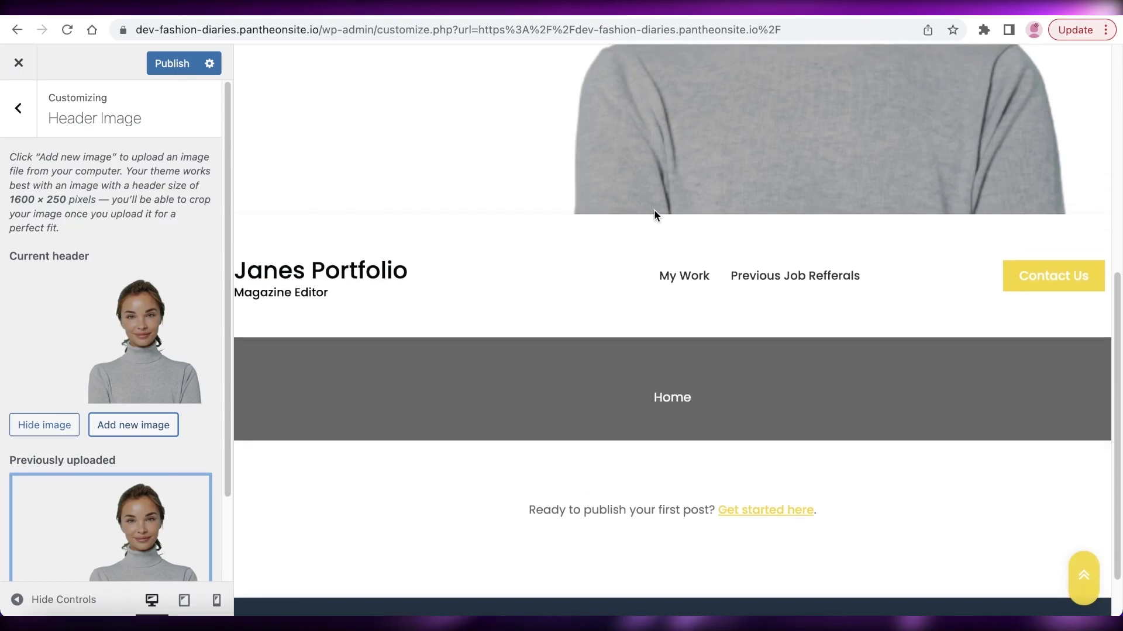
pyautogui.scroll(3, 643, 223)
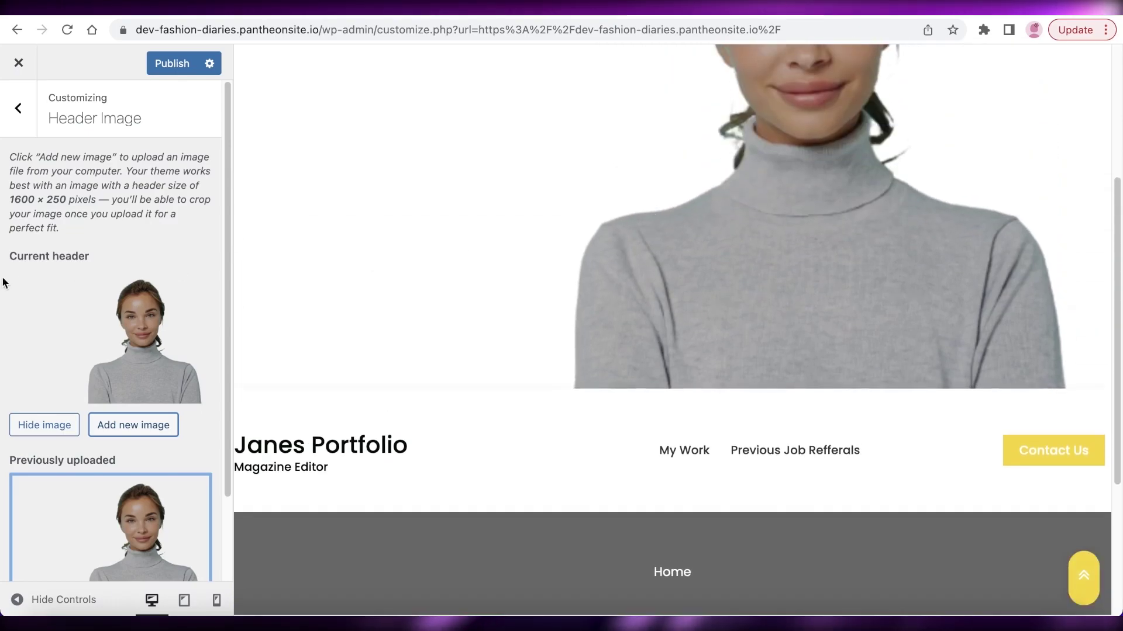
pyautogui.click(45, 427)
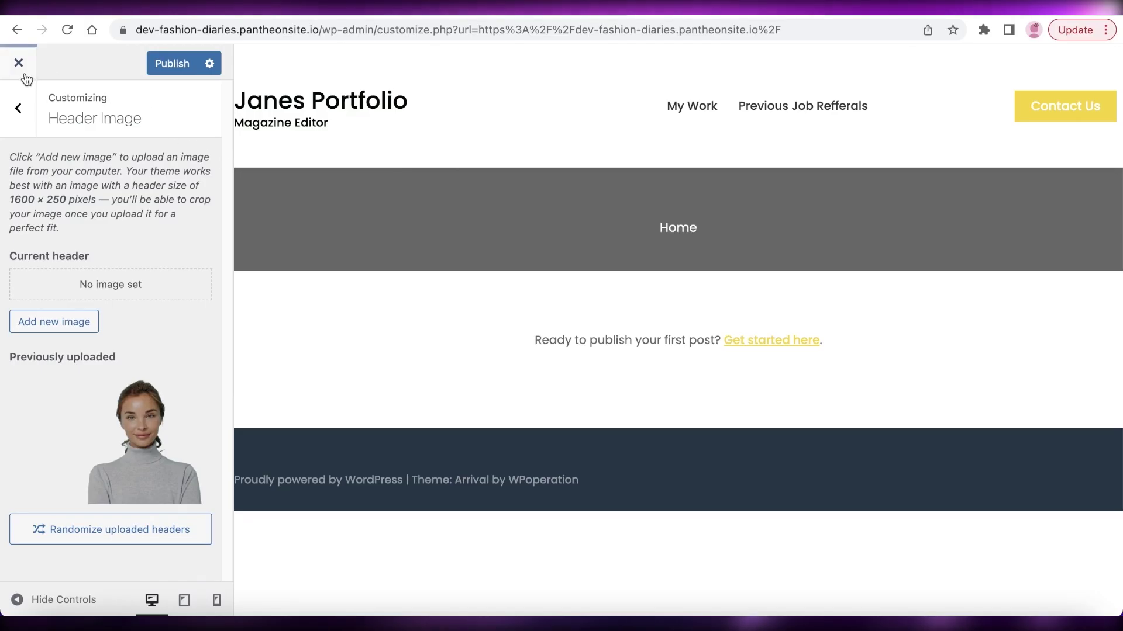
pyautogui.click(18, 108)
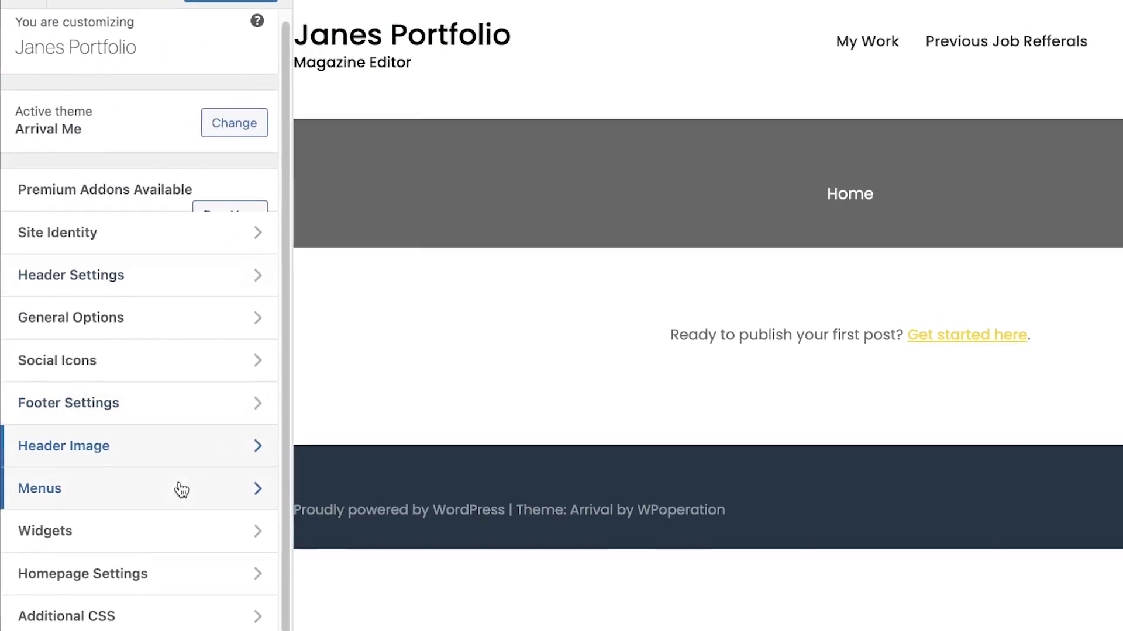
pyautogui.click(248, 490)
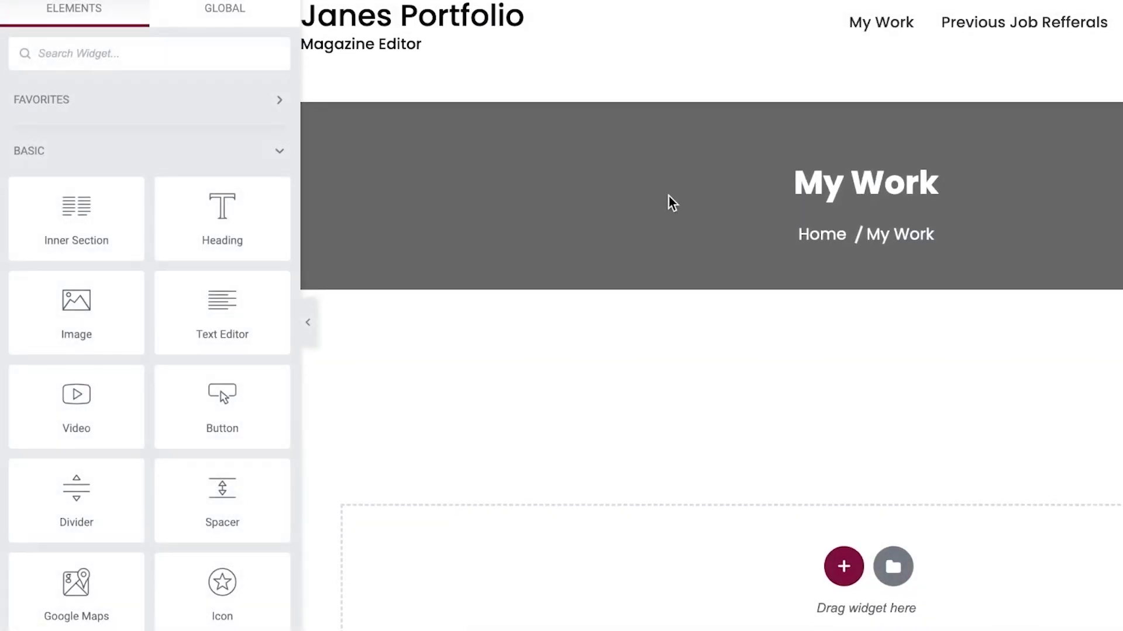
# - Look over the My Work page layout in Elementor and browse the widget library through the General group
pyautogui.scroll(-4, 669, 198)
pyautogui.scroll(4, 625, 221)
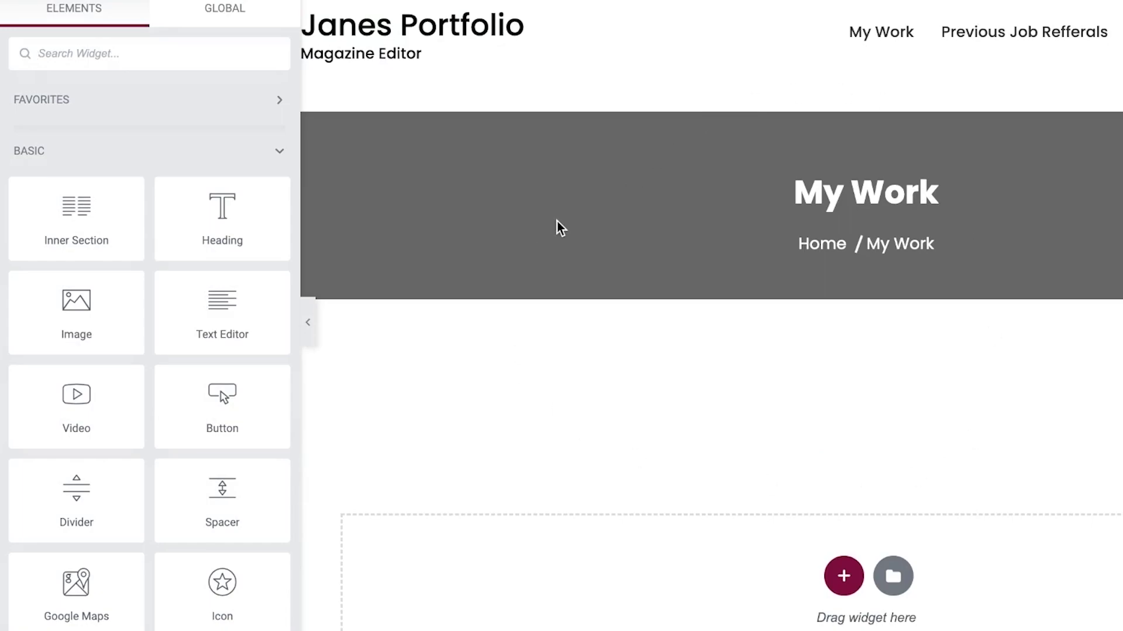
pyautogui.scroll(-8, 243, 228)
pyautogui.scroll(8, 222, 216)
pyautogui.scroll(-1, 175, 213)
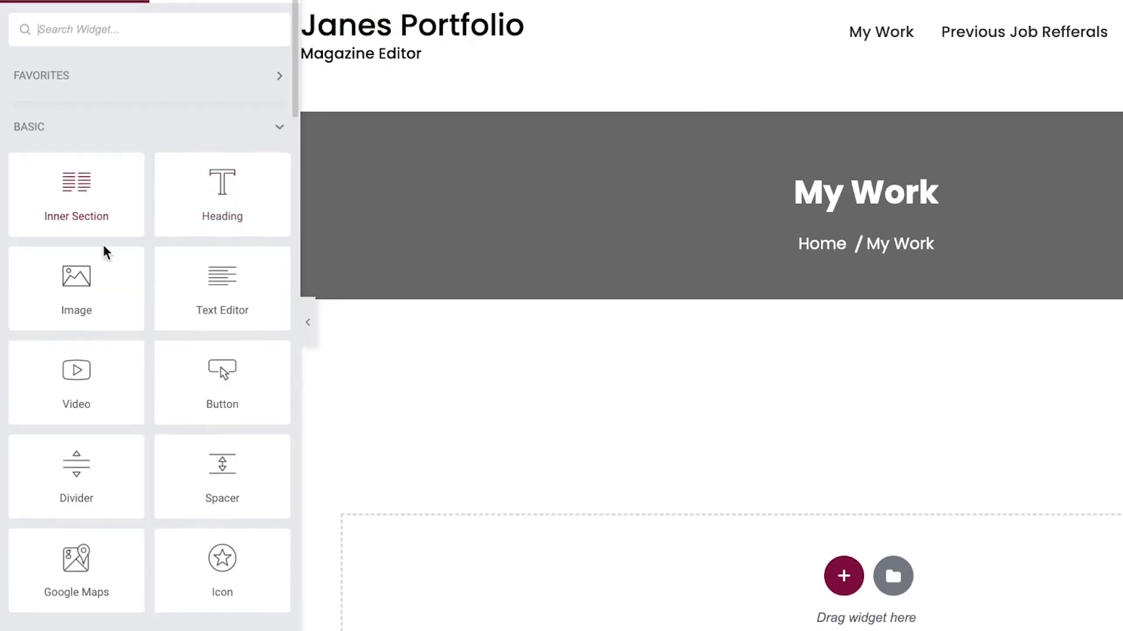
pyautogui.scroll(-4, 103, 244)
pyautogui.scroll(5, 103, 251)
pyautogui.scroll(-15, 103, 256)
pyautogui.scroll(-15, 101, 257)
pyautogui.scroll(5, 100, 252)
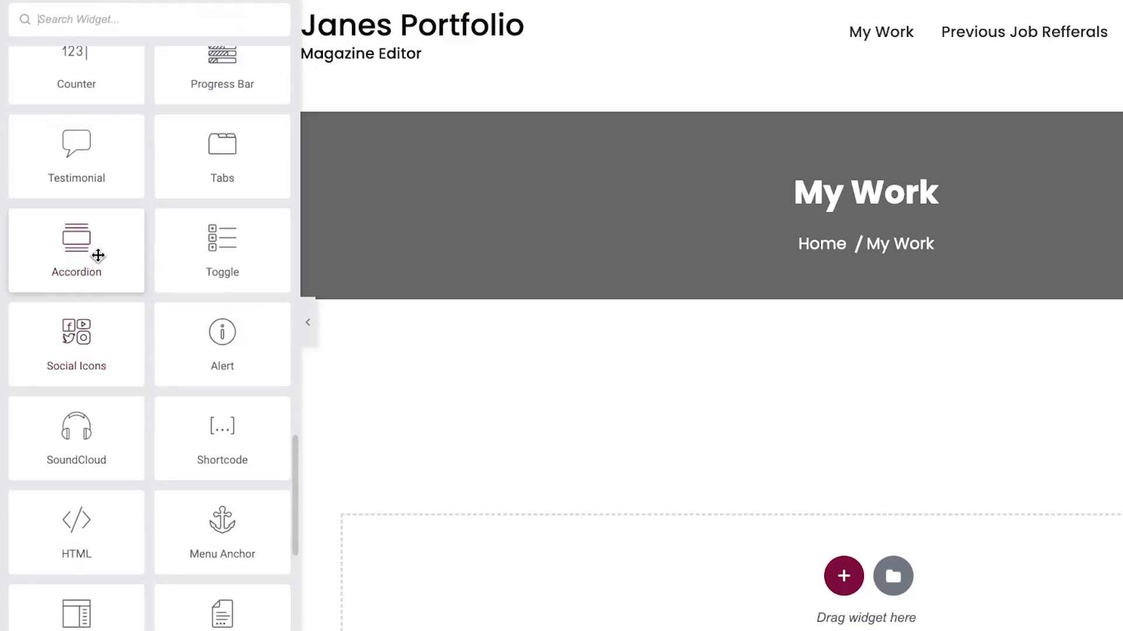
pyautogui.scroll(6, 112, 234)
pyautogui.scroll(-1, 131, 200)
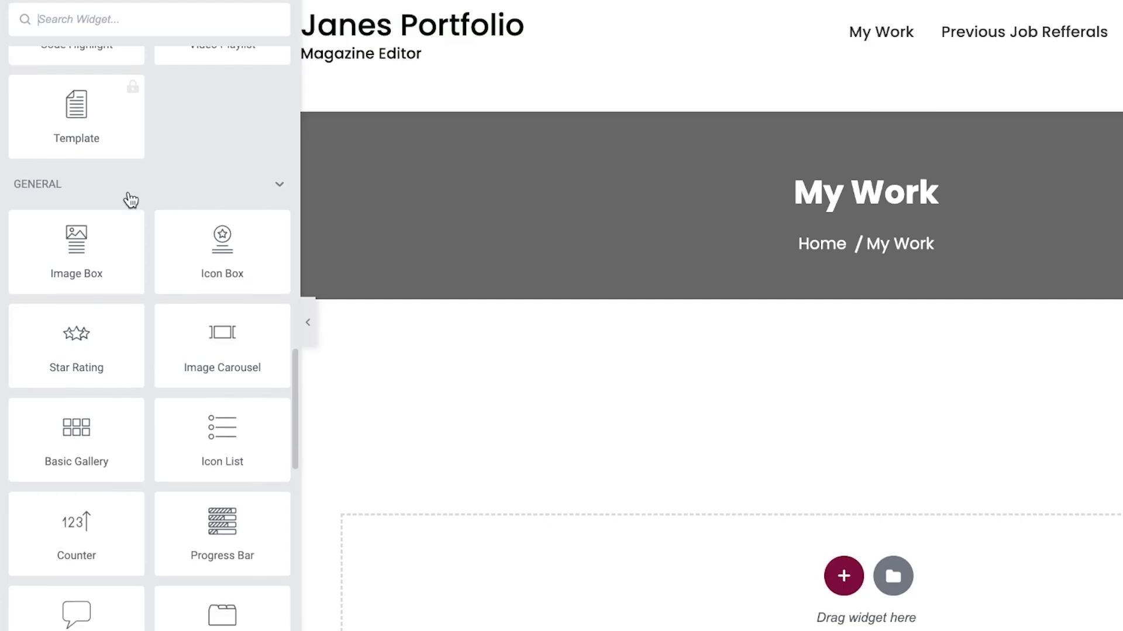
# - Add an Image Box widget to the empty content area of the My Work page and check its placement
pyautogui.moveTo(67, 227); pyautogui.dragTo(710, 565)
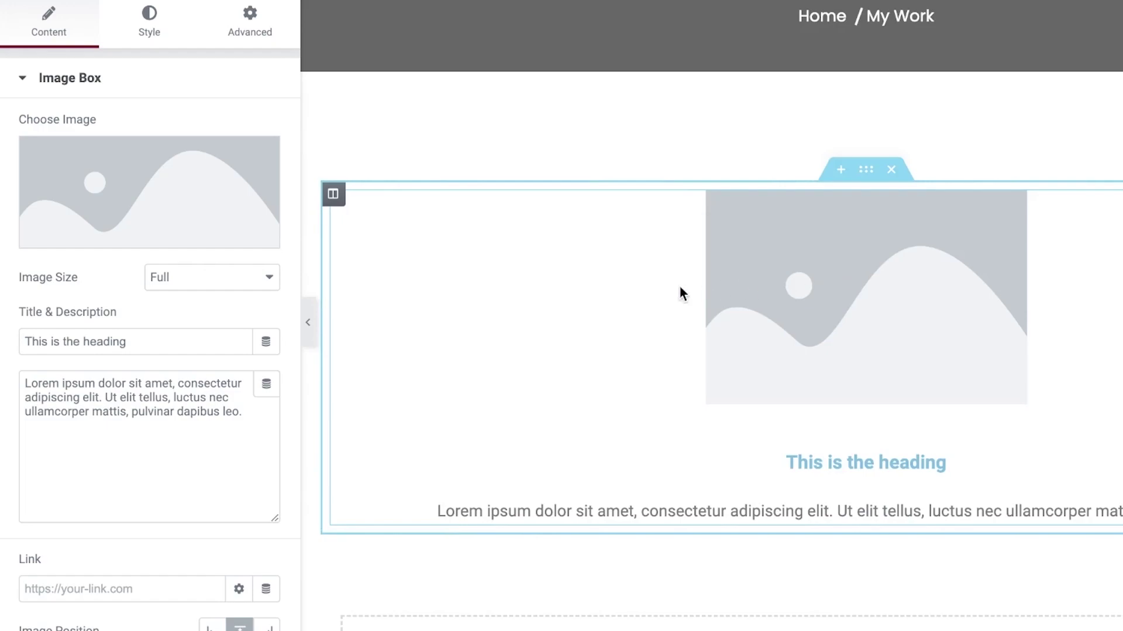
pyautogui.scroll(2, 805, 421)
pyautogui.scroll(-3, 739, 413)
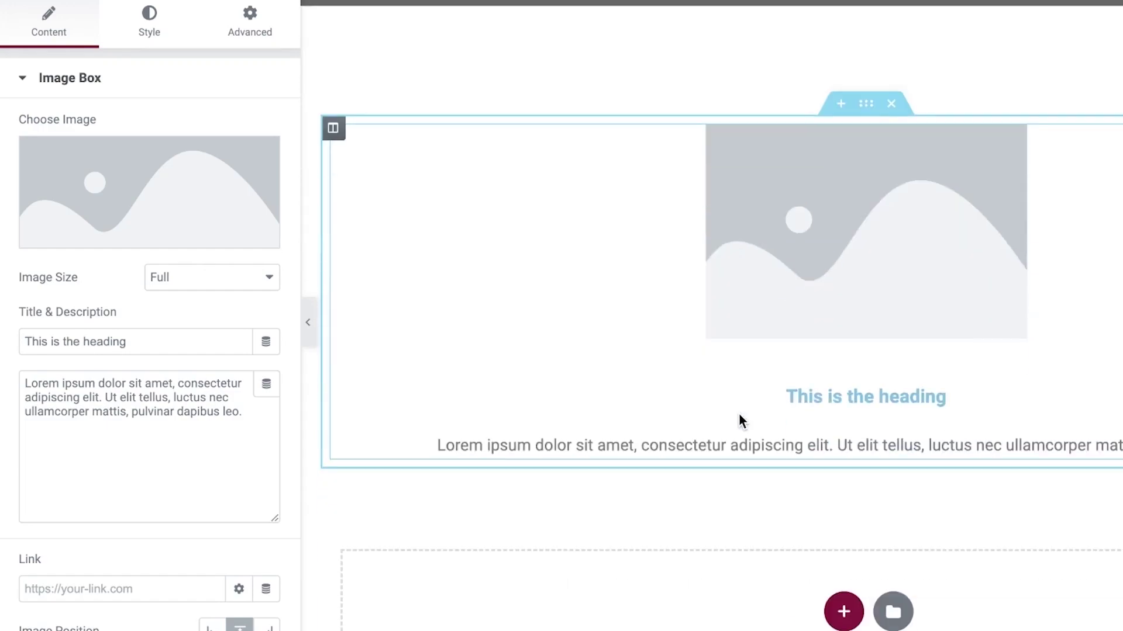
pyautogui.scroll(4, 732, 419)
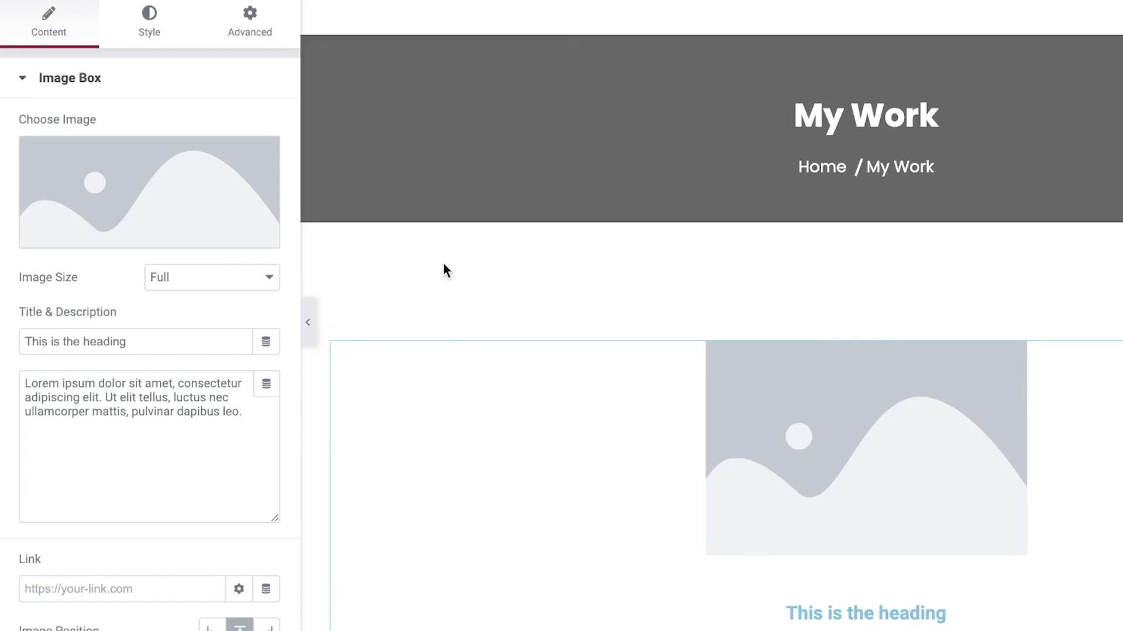
pyautogui.scroll(2, 1008, 61)
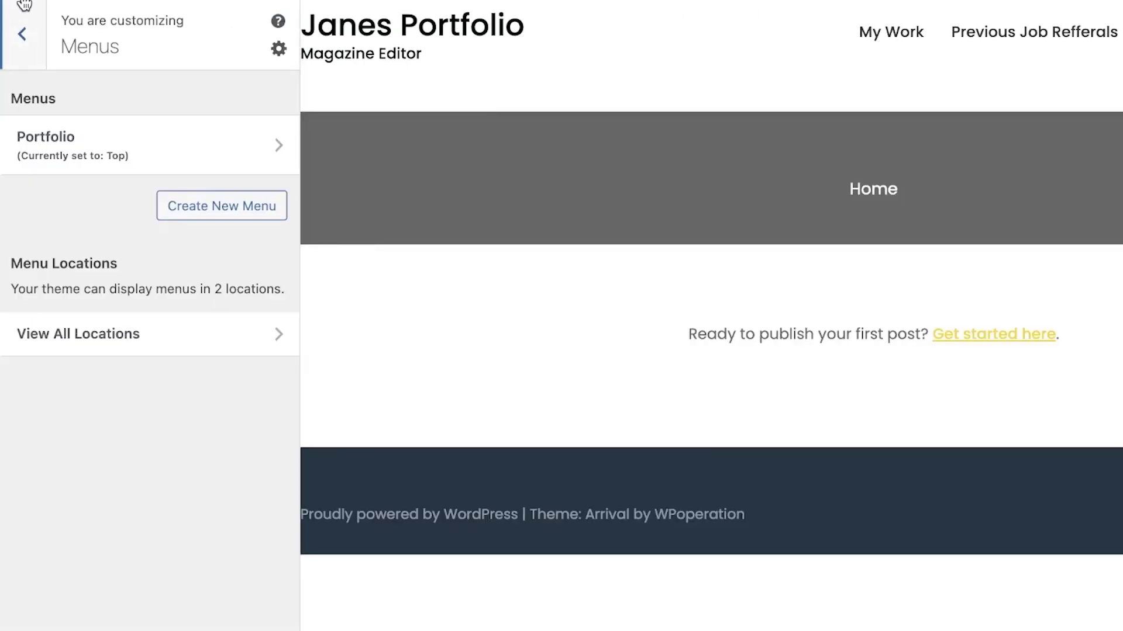
# - Leave the customizer and go from the live site to the About WordPress page in the admin area
pyautogui.click(22, 6)
pyautogui.click(927, 81)
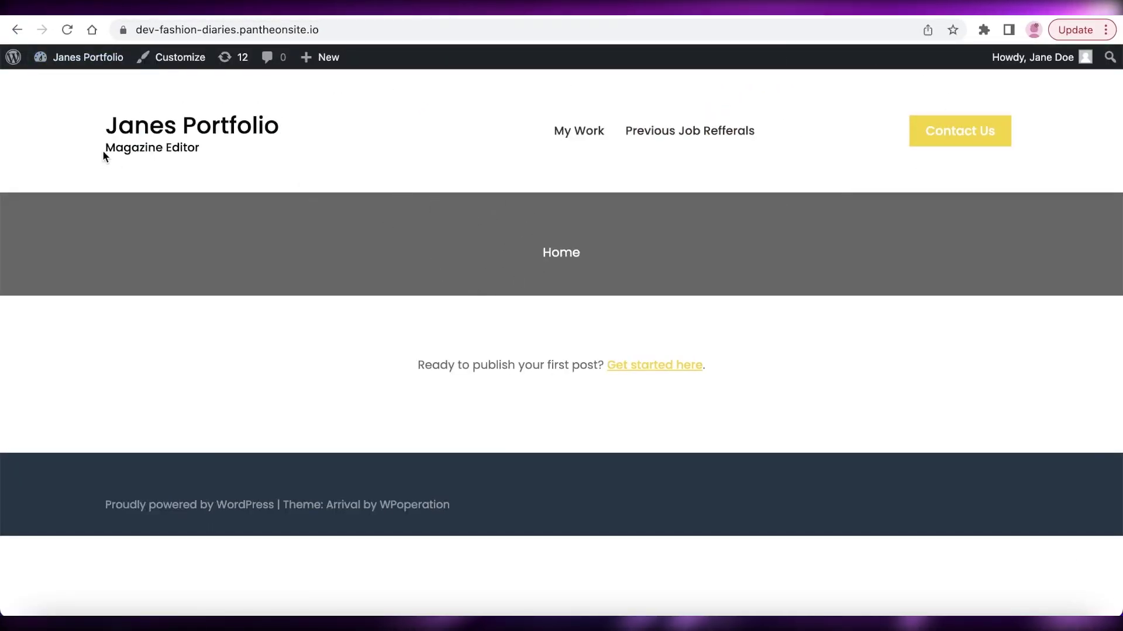
pyautogui.moveTo(13, 57)
pyautogui.click(41, 83)
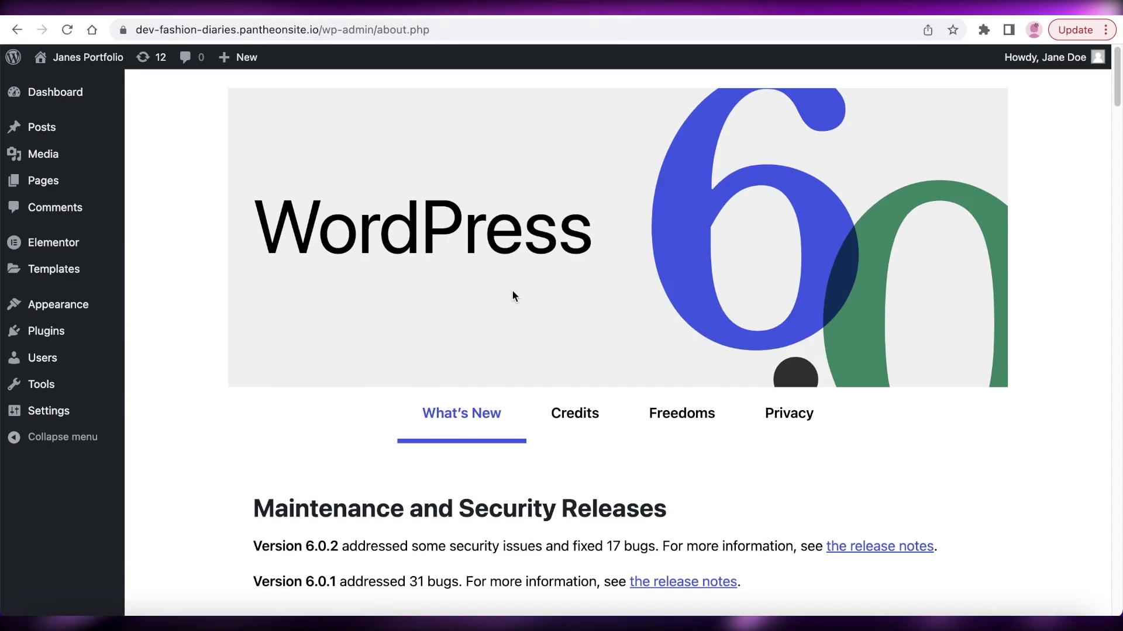
# - View the installed plugins and the saved Elementor templates
pyautogui.moveTo(88, 196)
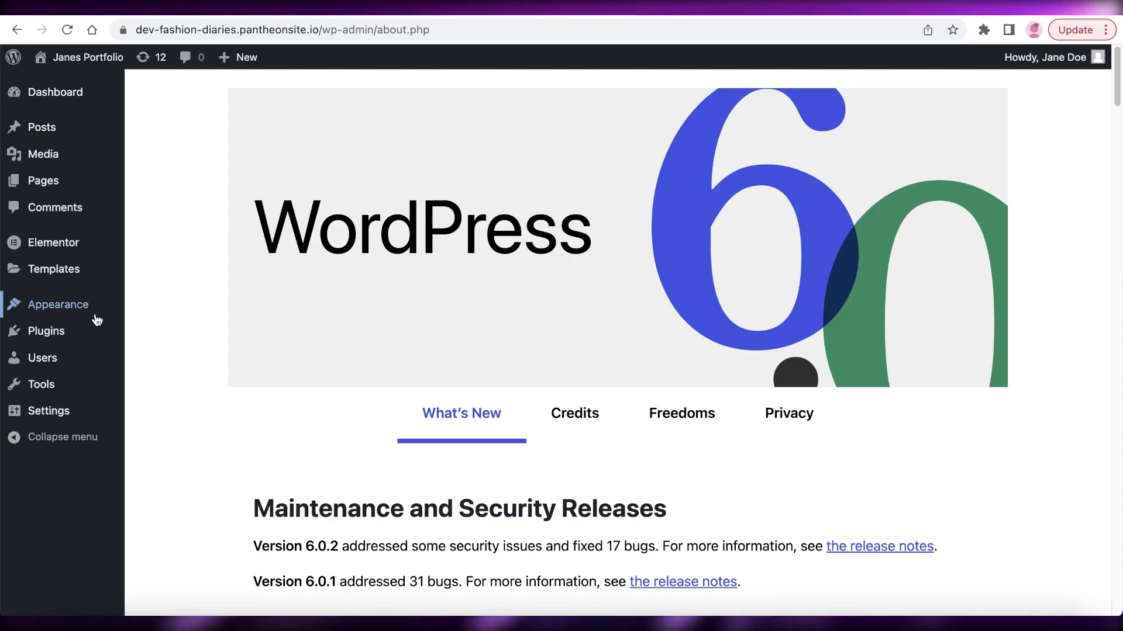
pyautogui.click(73, 334)
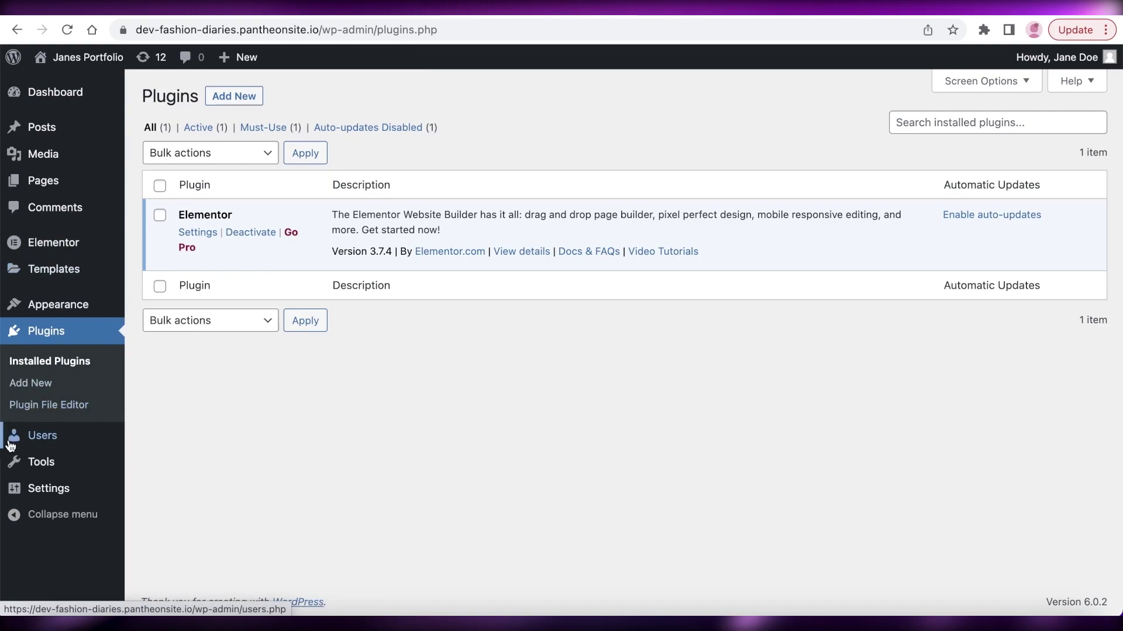
pyautogui.moveTo(15, 283)
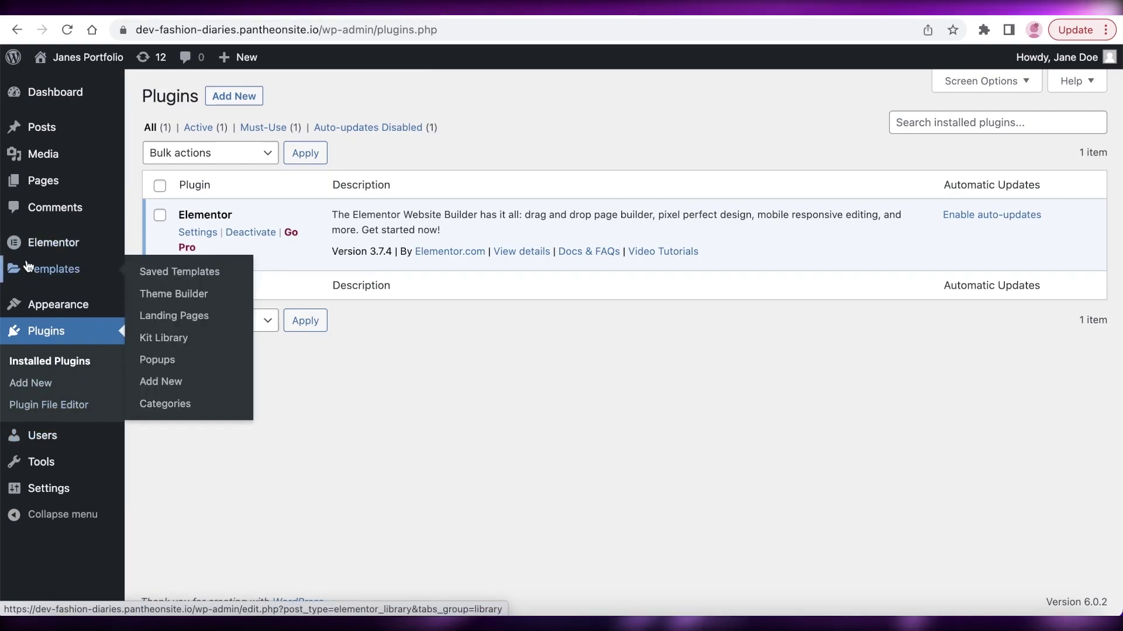
pyautogui.click(27, 267)
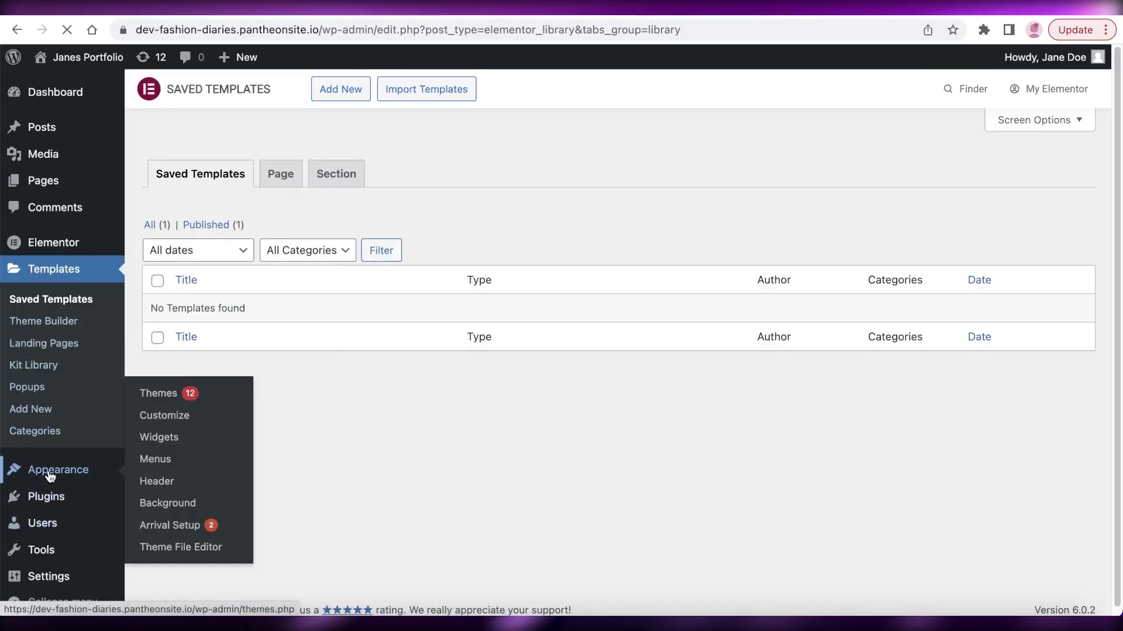
# - Open the Themes page and browse the installed themes
pyautogui.click(50, 476)
pyautogui.scroll(-5, 1045, 149)
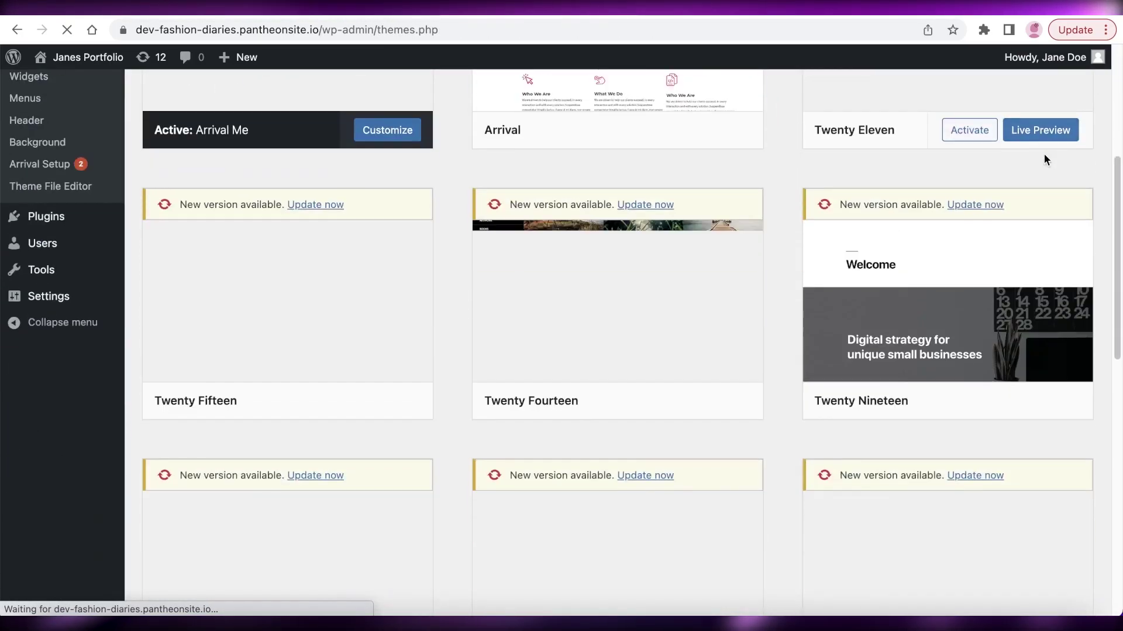
pyautogui.scroll(5, 69, 139)
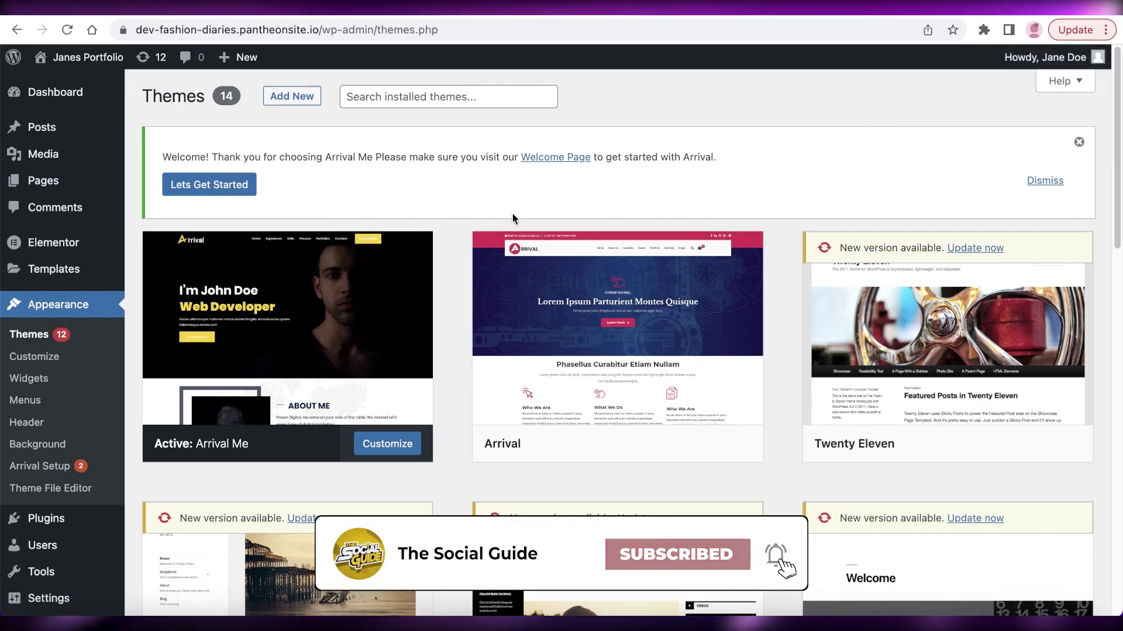
pyautogui.scroll(-6, 512, 218)
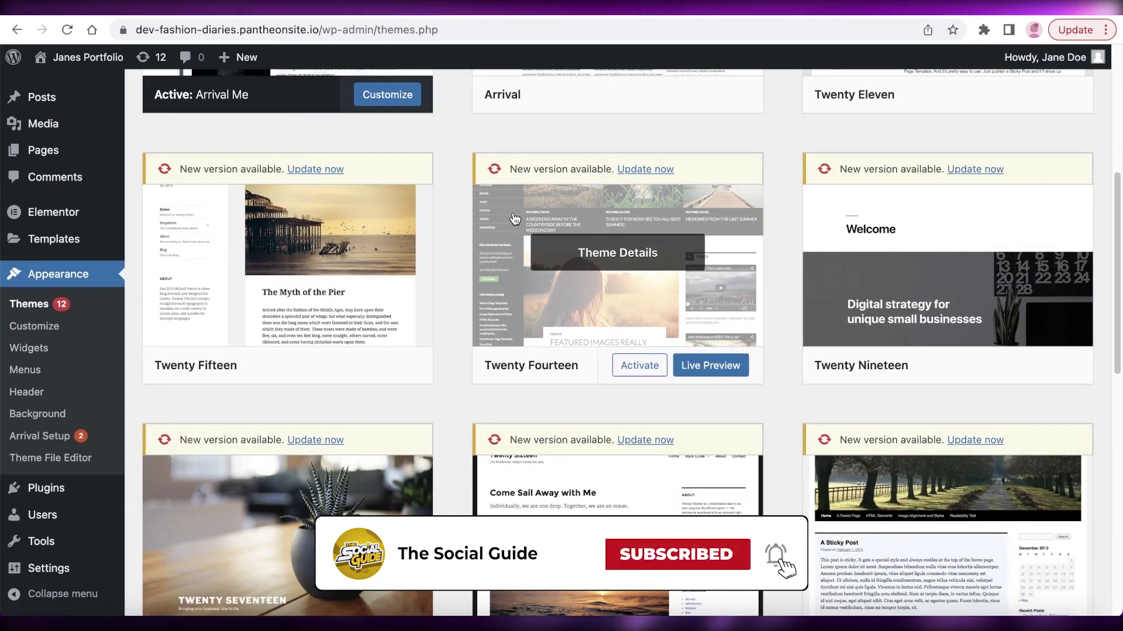